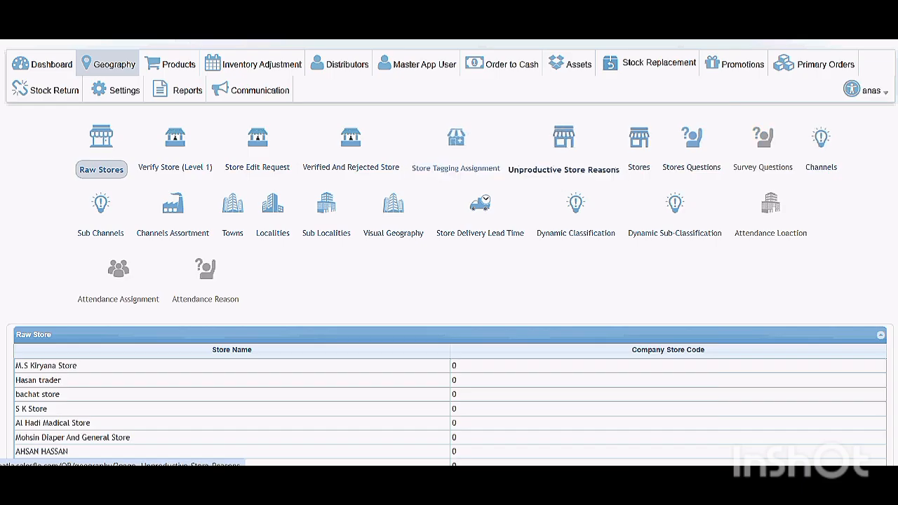
- Load the payment collection list for Test Distributor - 04 and copy the store code of the 7 786 karyana store
{"action": "left_click", "coordinate": [496, 65]}
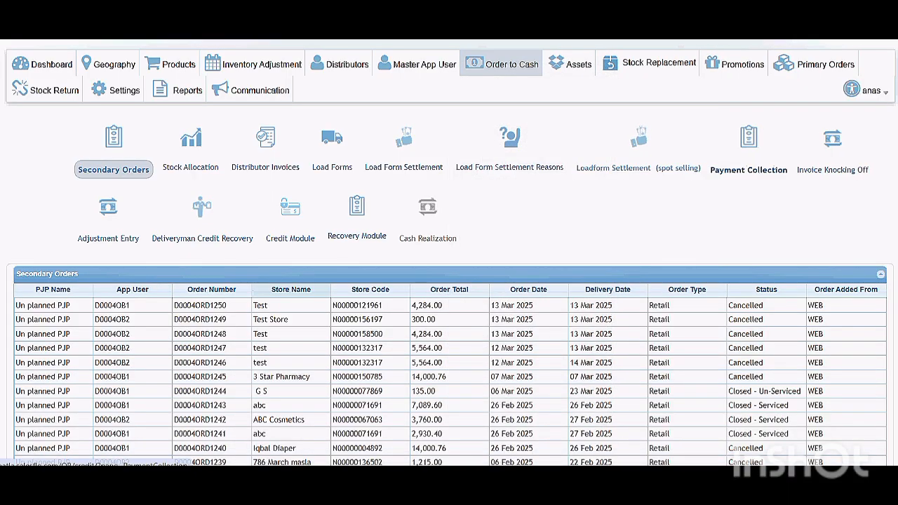
{"action": "left_click", "coordinate": [749, 170]}
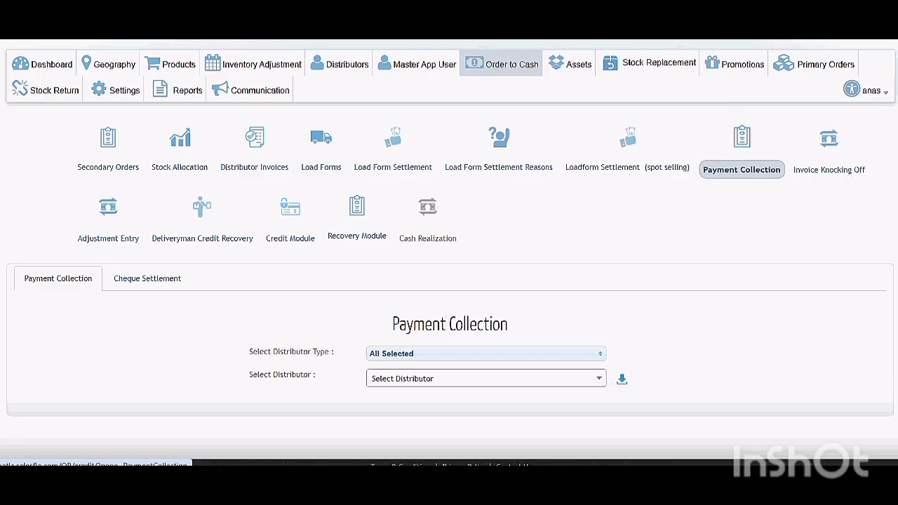
{"action": "left_click", "coordinate": [485, 378]}
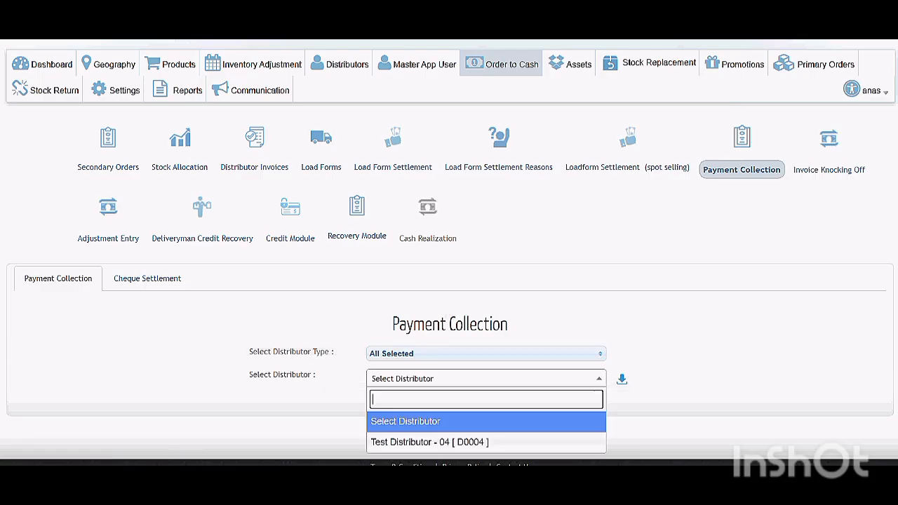
{"action": "left_click", "coordinate": [429, 442]}
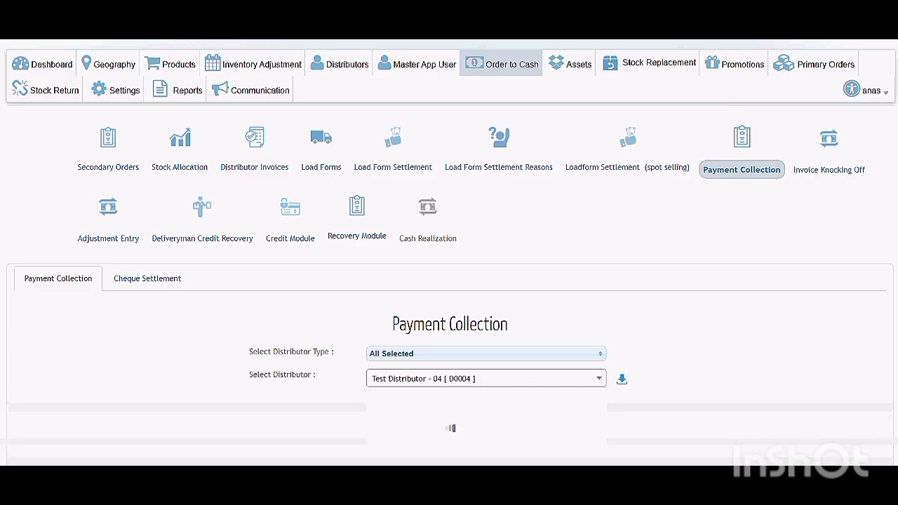
{"action": "scroll", "coordinate": [453, 428], "scroll_direction": "down", "scroll_amount": 3}
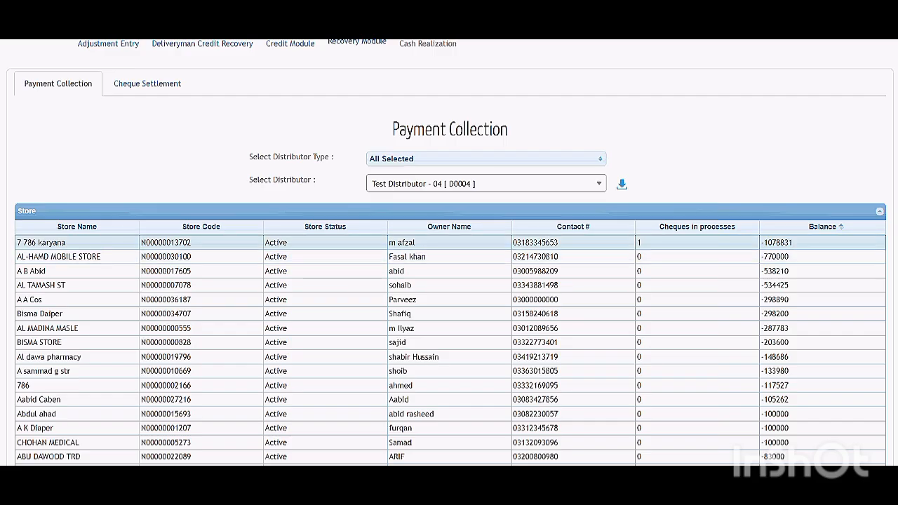
{"action": "double_click", "coordinate": [166, 243]}
{"action": "key", "text": "ctrl+c"}
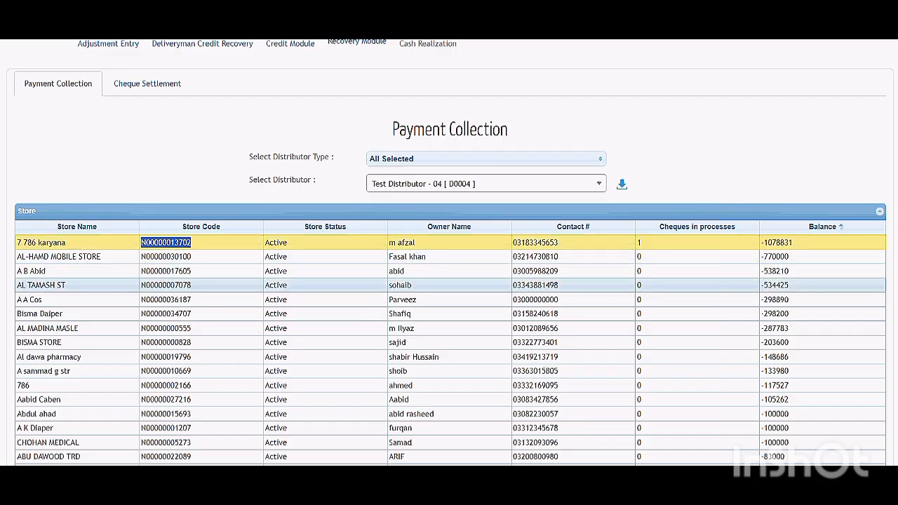
- Open the order-to-cash adjustment entries and start a new adjustment
{"action": "scroll", "coordinate": [110, 240], "scroll_direction": "up", "scroll_amount": 3}
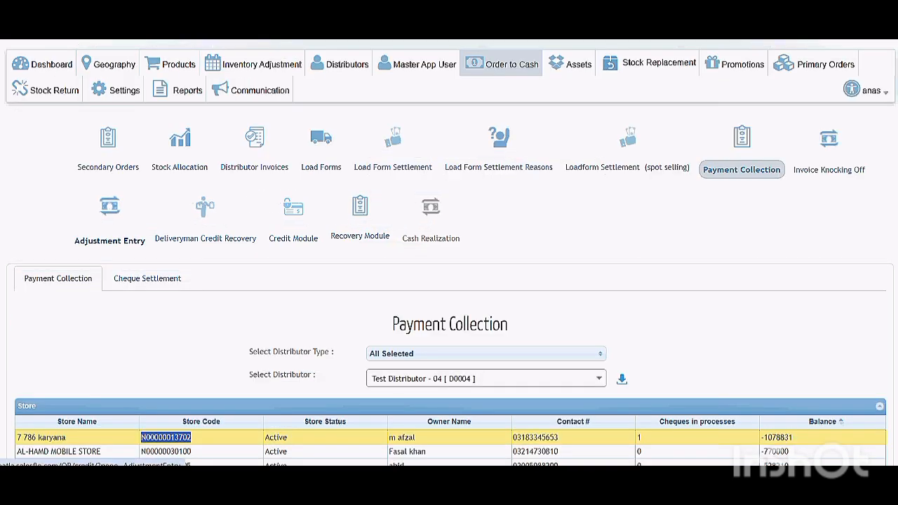
{"action": "left_click", "coordinate": [109, 241]}
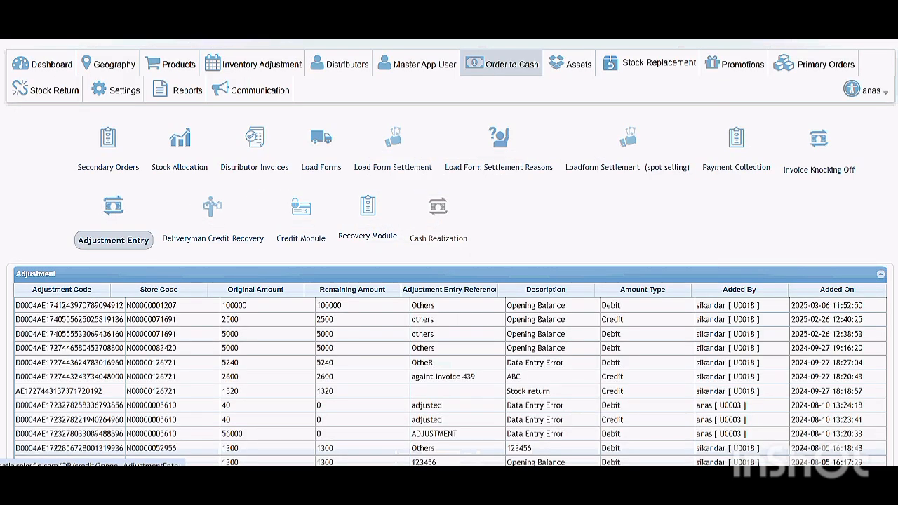
{"action": "scroll", "coordinate": [110, 241], "scroll_direction": "down", "scroll_amount": 5}
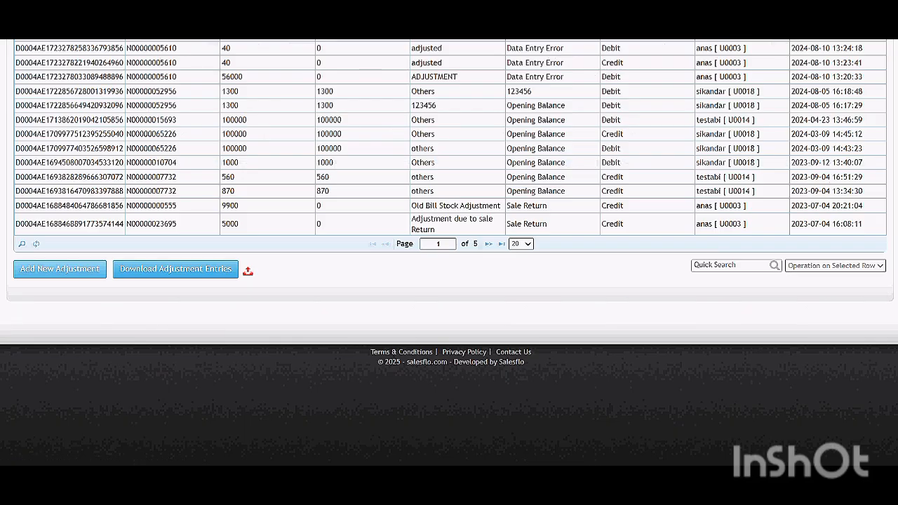
{"action": "left_click", "coordinate": [60, 270]}
{"action": "scroll", "coordinate": [449, 253], "scroll_direction": "up", "scroll_amount": 1}
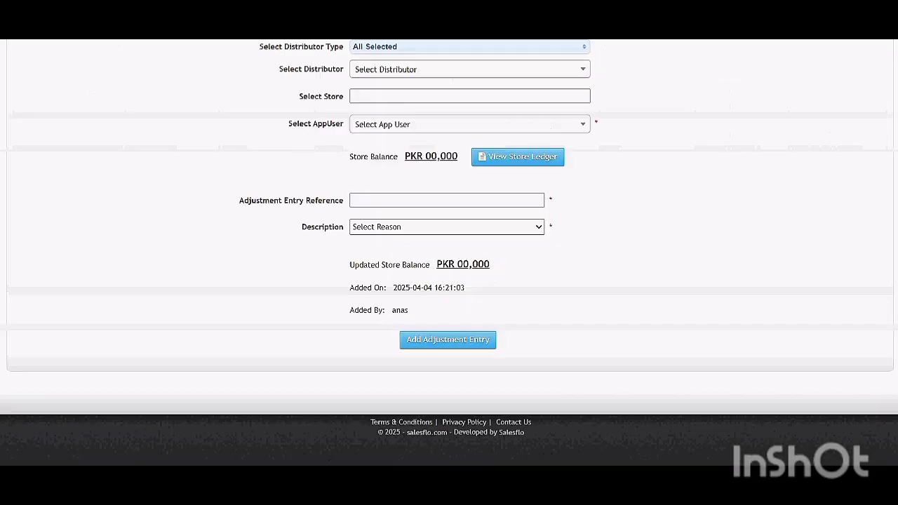
{"action": "scroll", "coordinate": [449, 253], "scroll_direction": "up", "scroll_amount": 1}
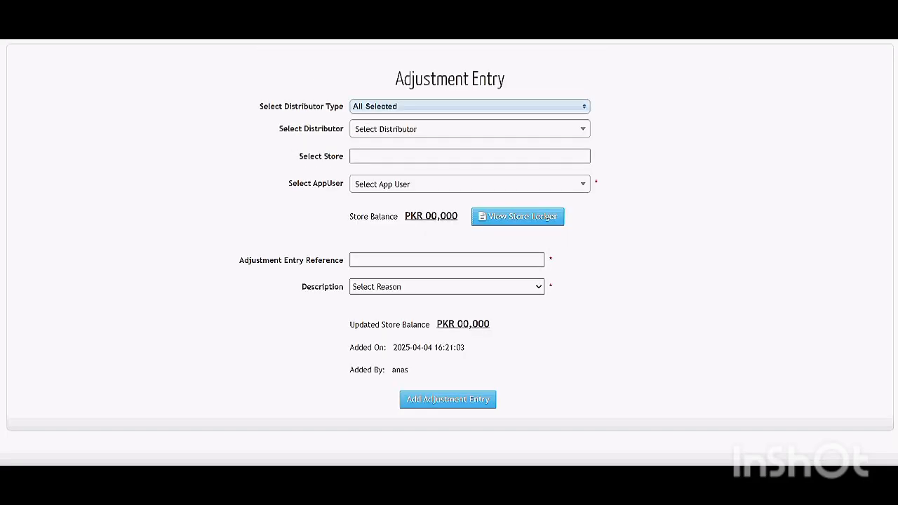
- Set the adjustment's distributor to Test Distributor - 04 and select the 7 786 karyana store using the copied store code
{"action": "left_click", "coordinate": [469, 130]}
{"action": "key", "text": "Return"}
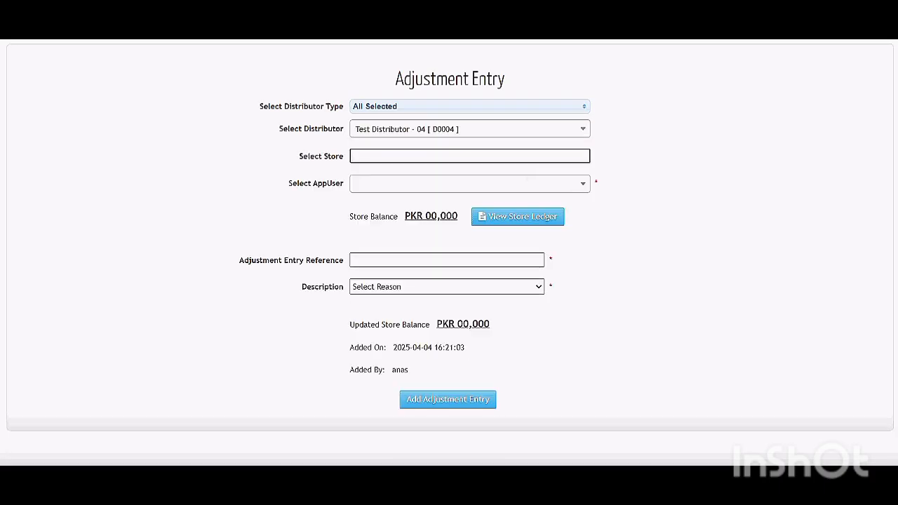
{"action": "key", "text": "ctrl+v"}
{"action": "key", "text": "Return"}
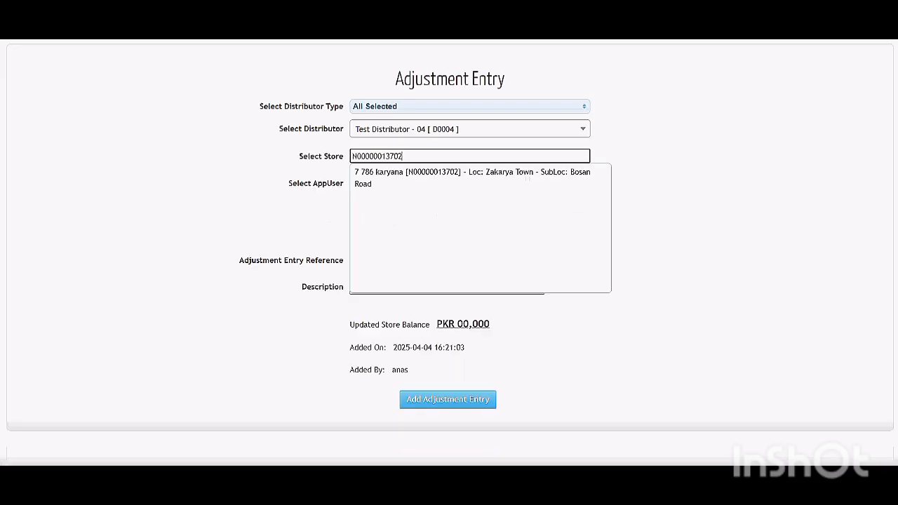
{"action": "key", "text": "Down"}
{"action": "key", "text": "Return"}
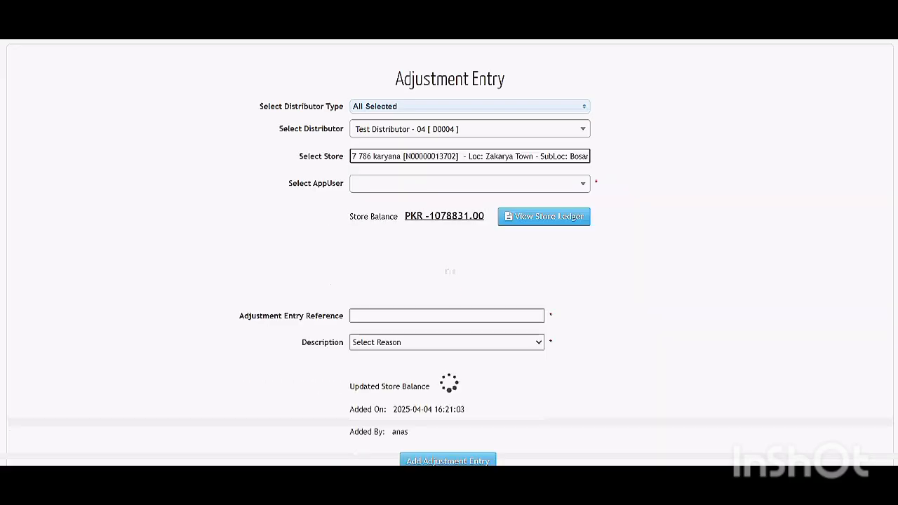
- Assign the second listed app user to the adjustment entry
{"action": "left_click", "coordinate": [470, 184]}
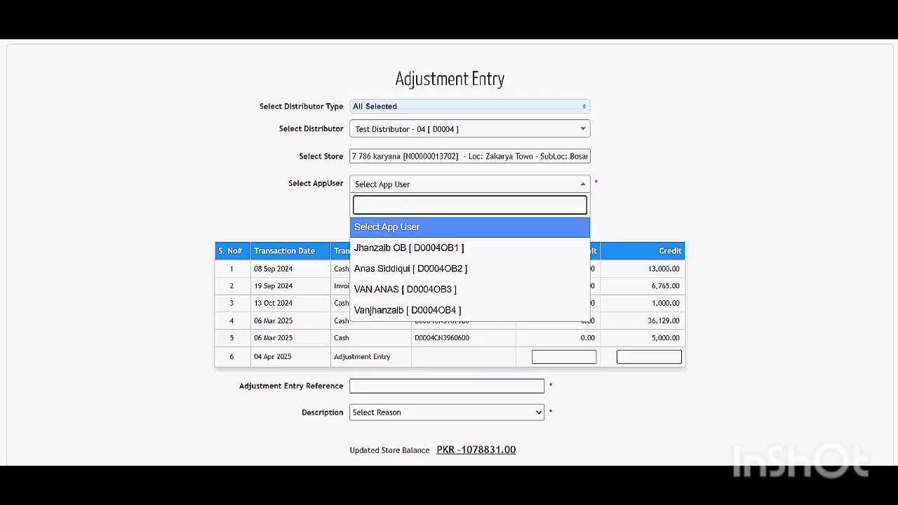
{"action": "key", "text": "Down"}
{"action": "key", "text": "Down"}
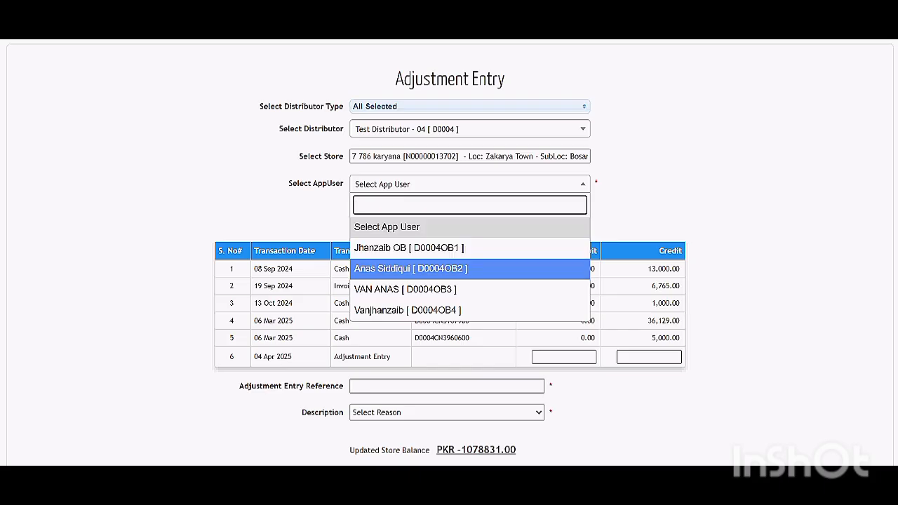
{"action": "key", "text": "Return"}
{"action": "scroll", "coordinate": [450, 253], "scroll_direction": "down", "scroll_amount": 1}
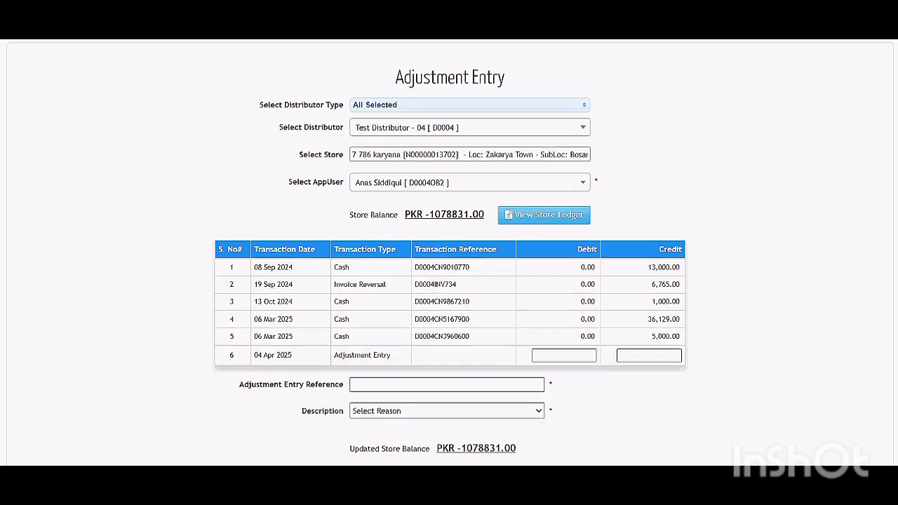
- Enter 1078831 as the credit amount in the Adjustment Entry row
{"action": "left_click_drag", "start_coordinate": [437, 385], "coordinate": [191, 397]}
{"action": "left_click", "coordinate": [527, 393]}
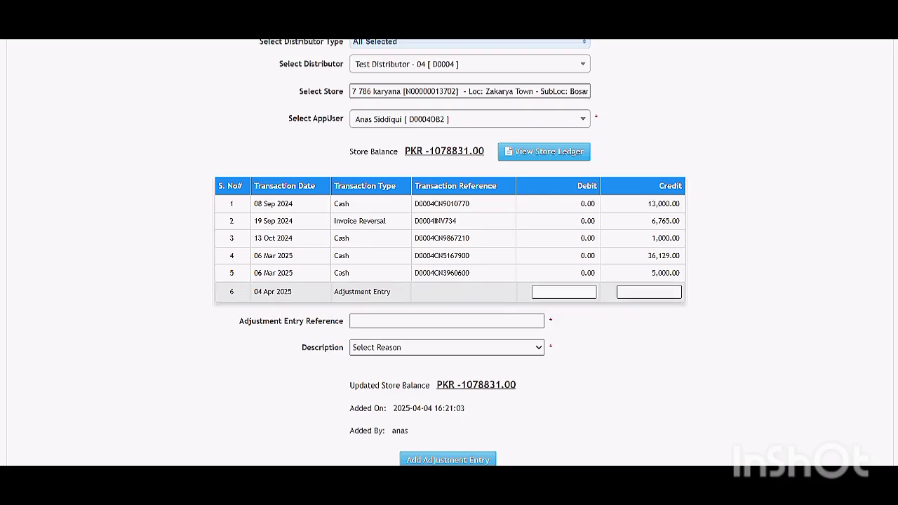
{"action": "left_click", "coordinate": [649, 292]}
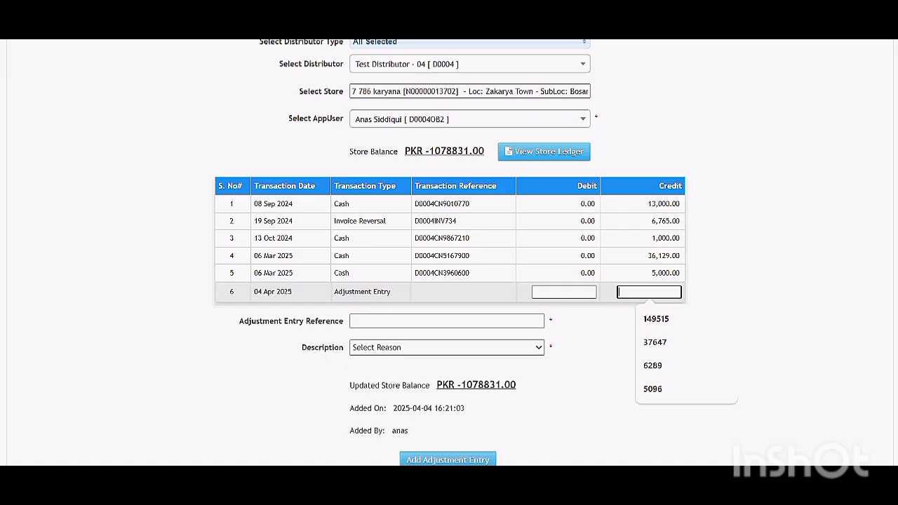
{"action": "type", "text": "1"}
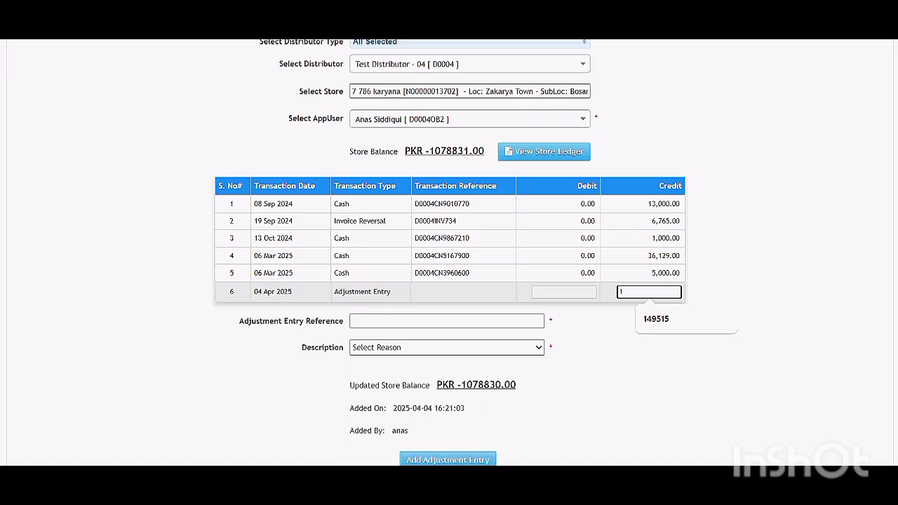
{"action": "type", "text": "078831"}
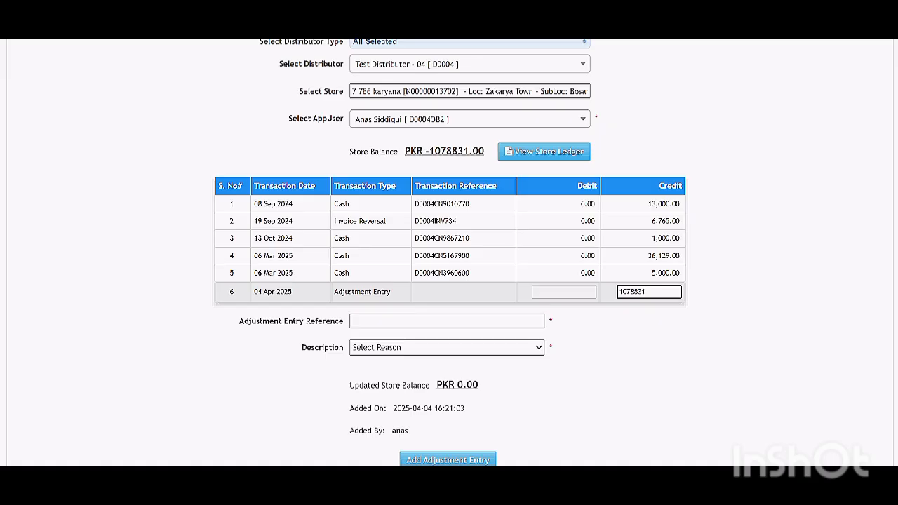
- Set the adjustment entry reference to Karachi and the description to Other with the text Market Credit Optimization
{"action": "left_click", "coordinate": [447, 321]}
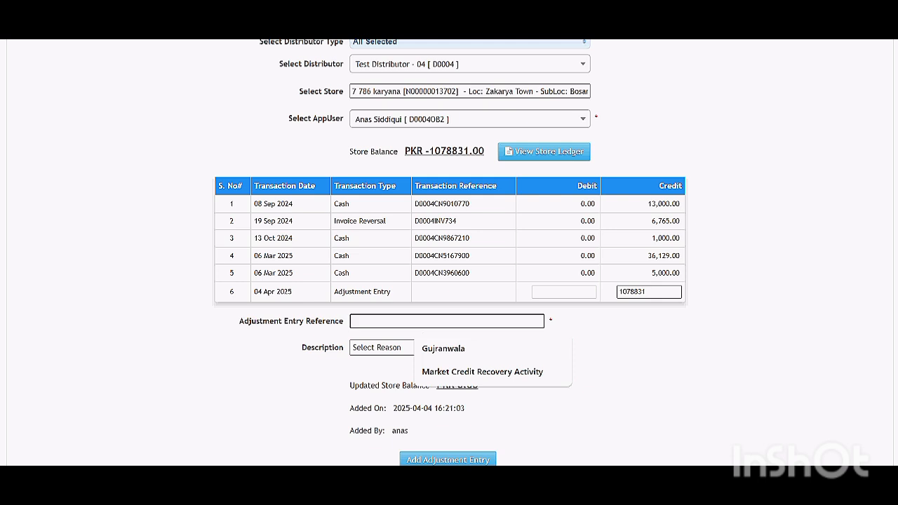
{"action": "type", "text": "K"}
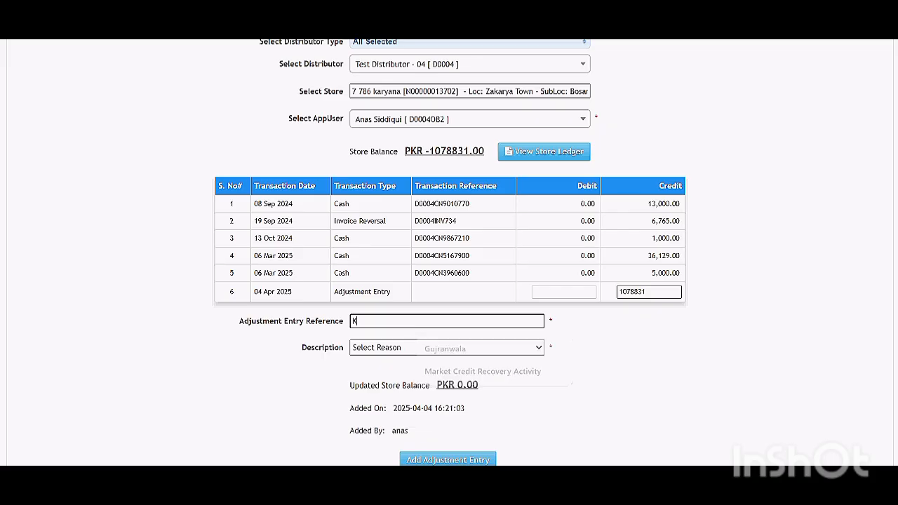
{"action": "type", "text": "arachi"}
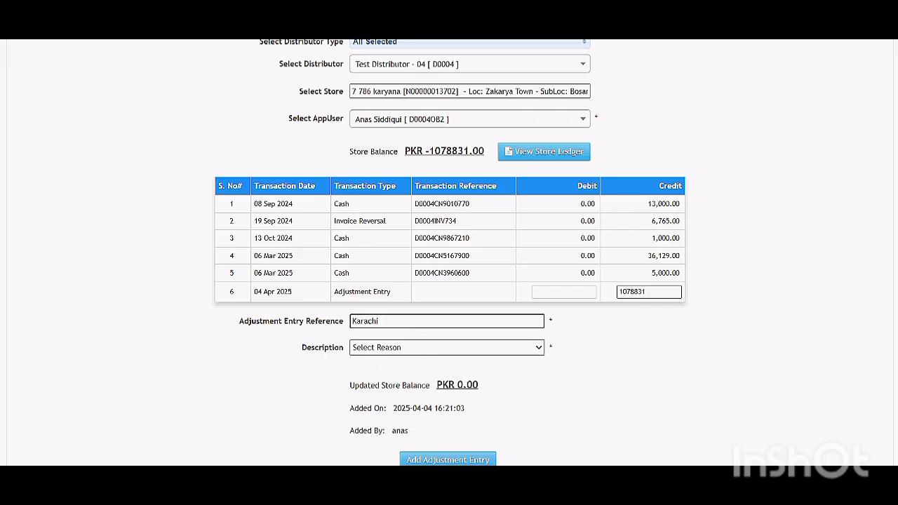
{"action": "left_click", "coordinate": [447, 347]}
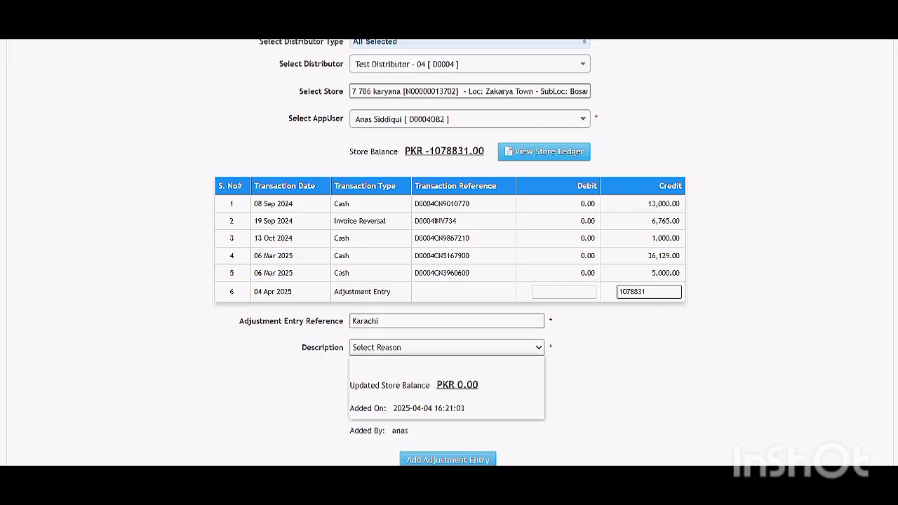
{"action": "left_click", "coordinate": [447, 411]}
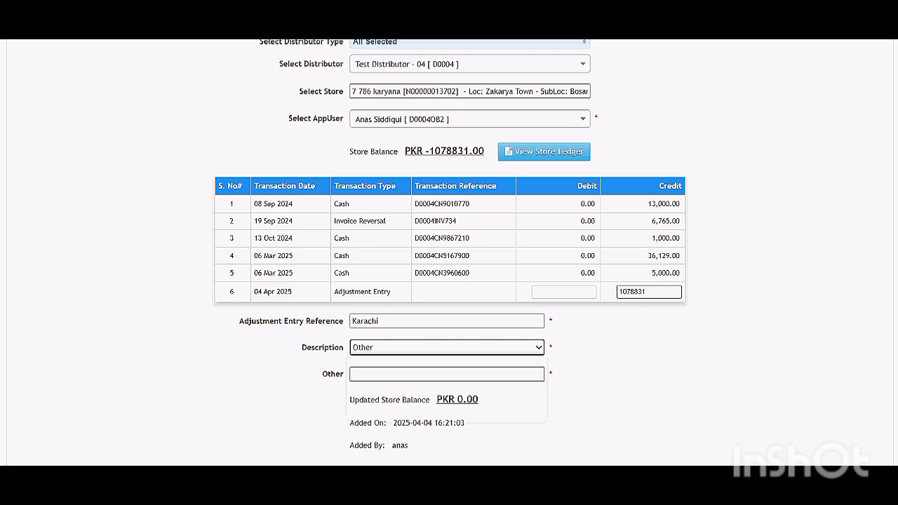
{"action": "left_click", "coordinate": [447, 374]}
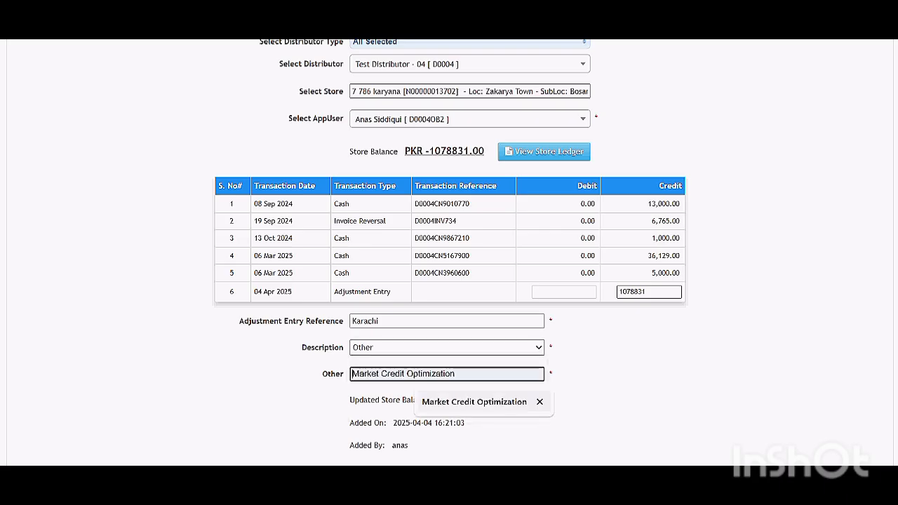
{"action": "left_click", "coordinate": [474, 402]}
{"action": "key", "text": "Tab"}
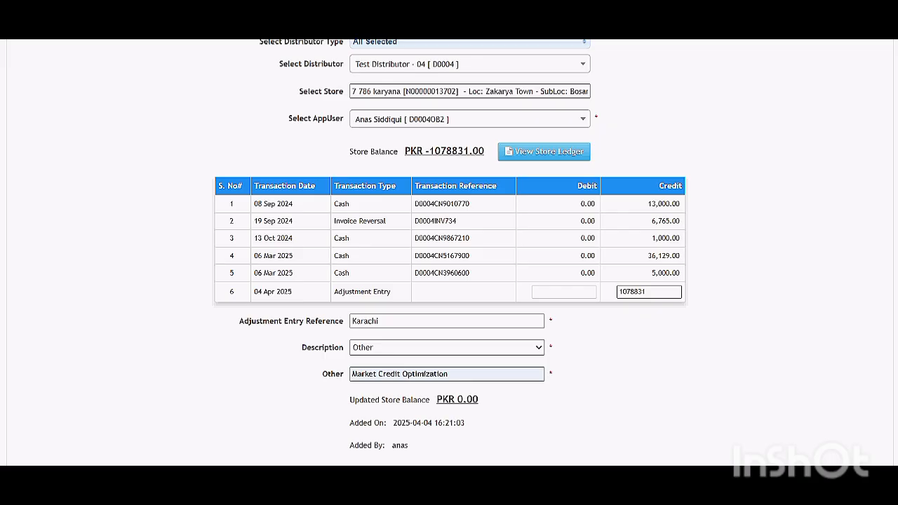
- Try to add the 1078831 credit adjustment entry and confirm its generation
{"action": "scroll", "coordinate": [449, 253], "scroll_direction": "down", "scroll_amount": 3}
{"action": "scroll", "coordinate": [449, 253], "scroll_direction": "up", "scroll_amount": 3}
{"action": "scroll", "coordinate": [449, 253], "scroll_direction": "down", "scroll_amount": 2}
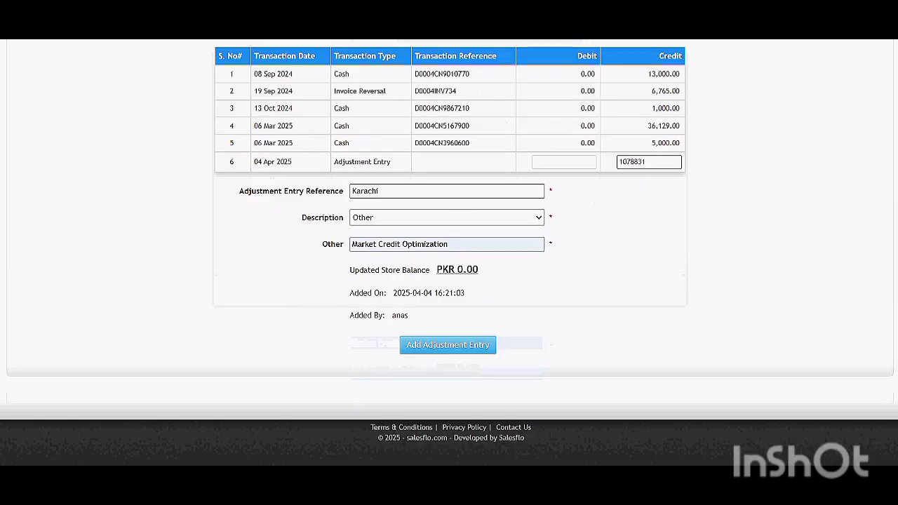
{"action": "left_click", "coordinate": [448, 345]}
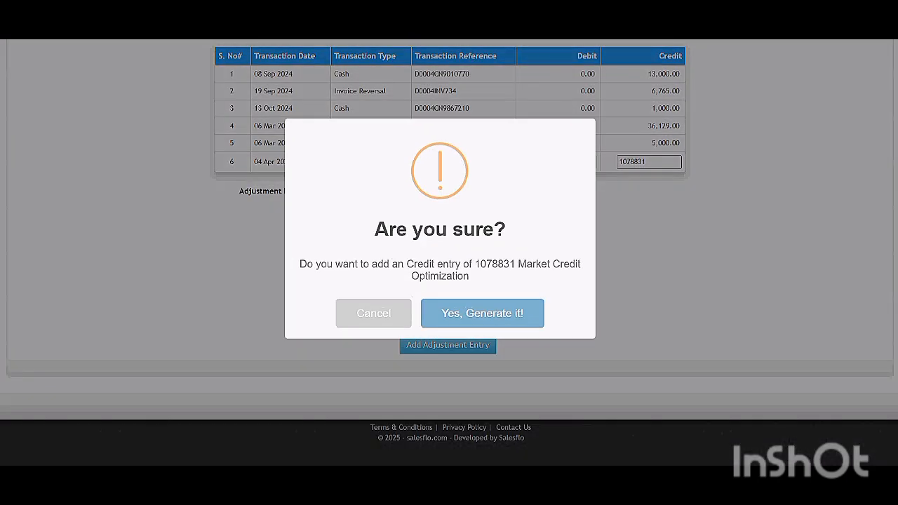
{"action": "left_click", "coordinate": [482, 314]}
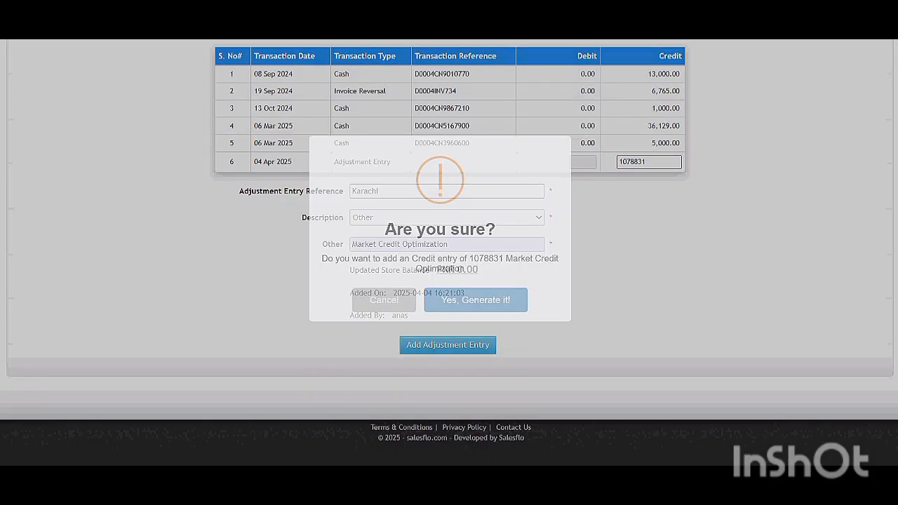
{"action": "scroll", "coordinate": [482, 313], "scroll_direction": "up", "scroll_amount": 2}
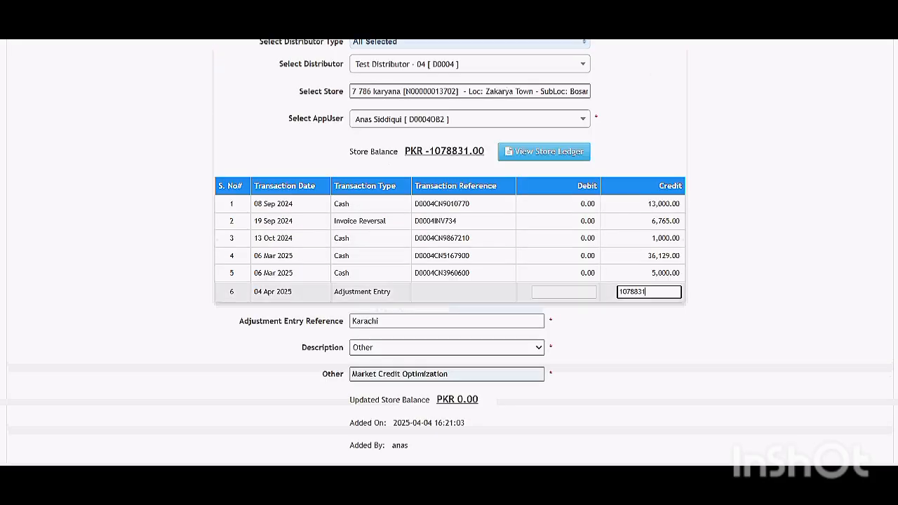
- Replace the credit amount in the Adjustment Entry row with 5000
{"action": "double_click", "coordinate": [644, 291]}
{"action": "scroll", "coordinate": [644, 292], "scroll_direction": "down", "scroll_amount": 1}
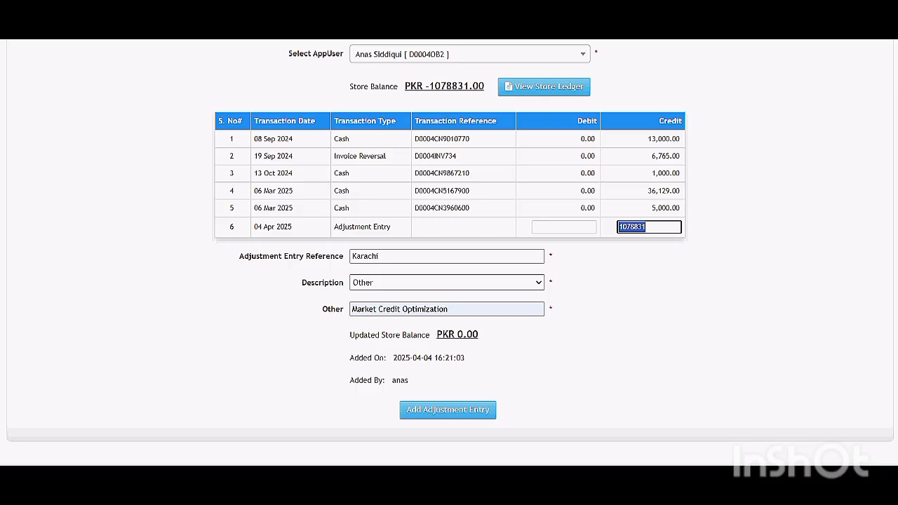
{"action": "left_click", "coordinate": [657, 227]}
{"action": "left_click_drag", "start_coordinate": [655, 226], "coordinate": [615, 213]}
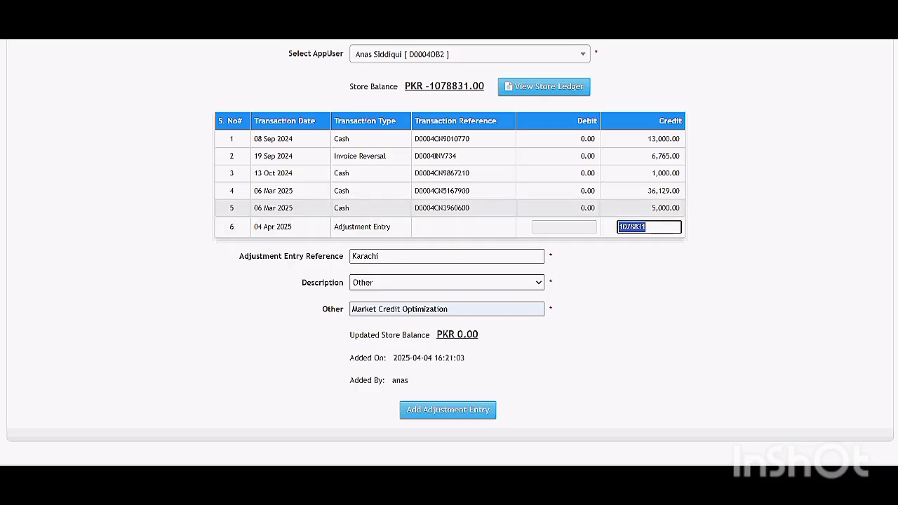
{"action": "type", "text": "5000"}
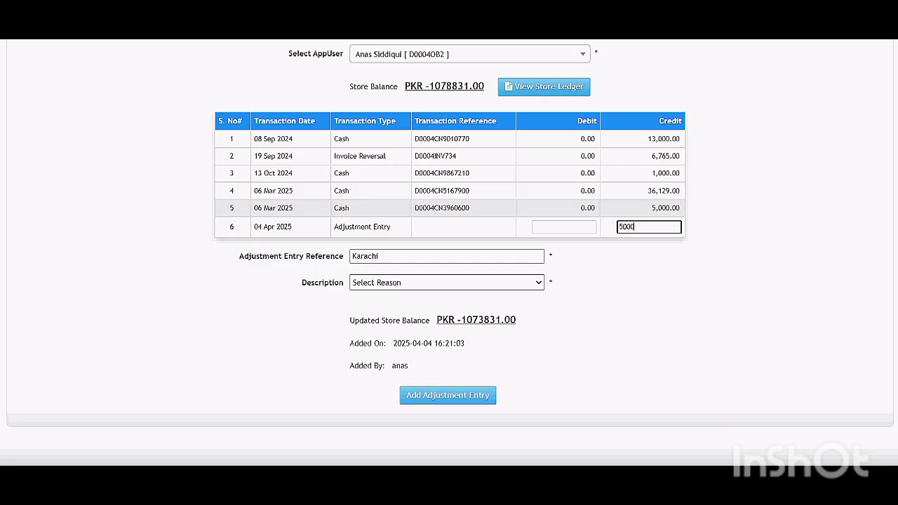
- Set the adjustment entry's description to Other with the text Market Credit Optimization
{"action": "scroll", "coordinate": [449, 253], "scroll_direction": "down", "scroll_amount": 1}
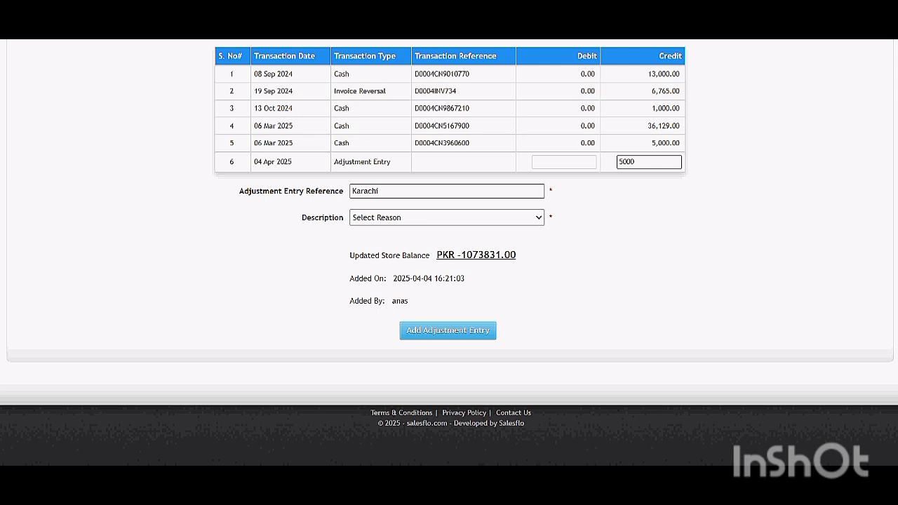
{"action": "left_click", "coordinate": [447, 218]}
{"action": "left_click", "coordinate": [447, 281]}
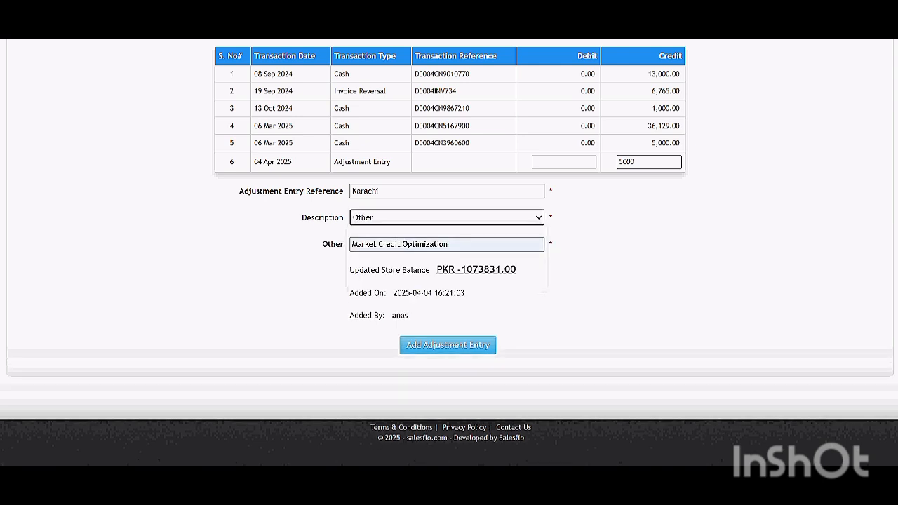
- Add the 5000 credit adjustment entry, confirm its generation and dismiss the resulting message
{"action": "left_click", "coordinate": [448, 345]}
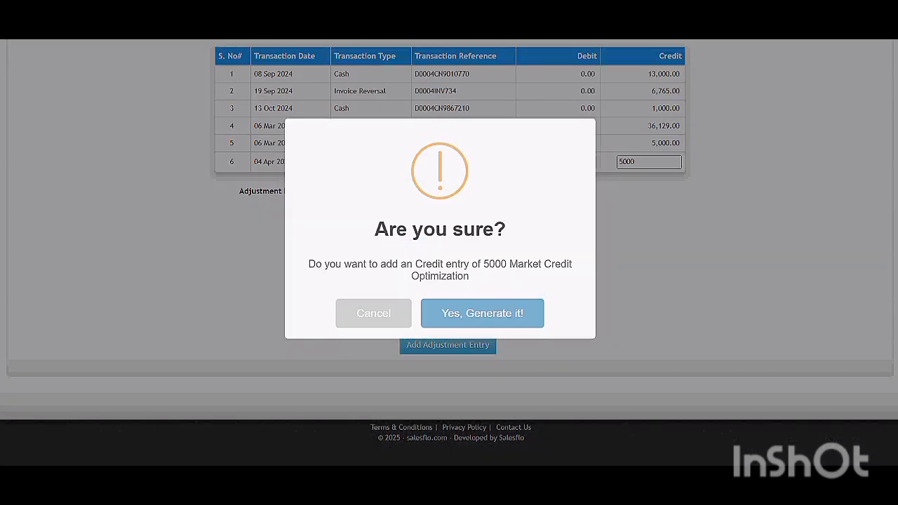
{"action": "left_click_drag", "start_coordinate": [315, 264], "coordinate": [469, 275]}
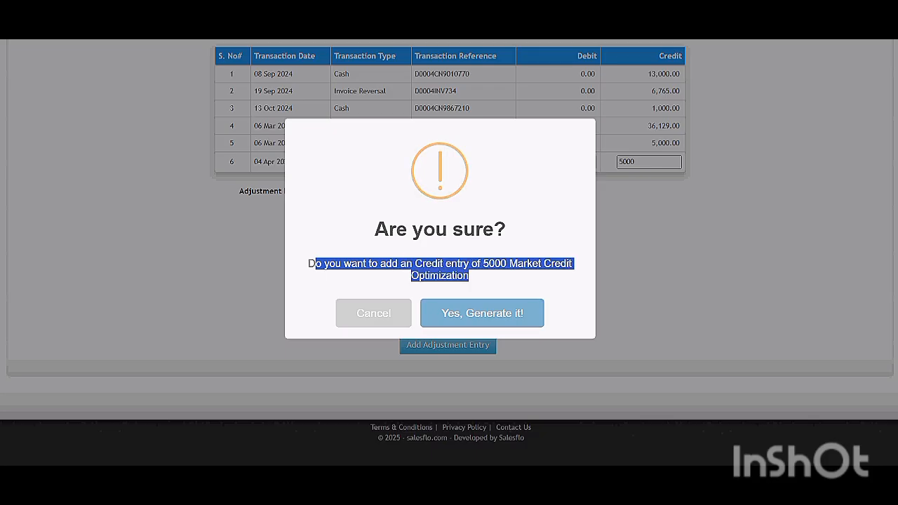
{"action": "left_click", "coordinate": [482, 314]}
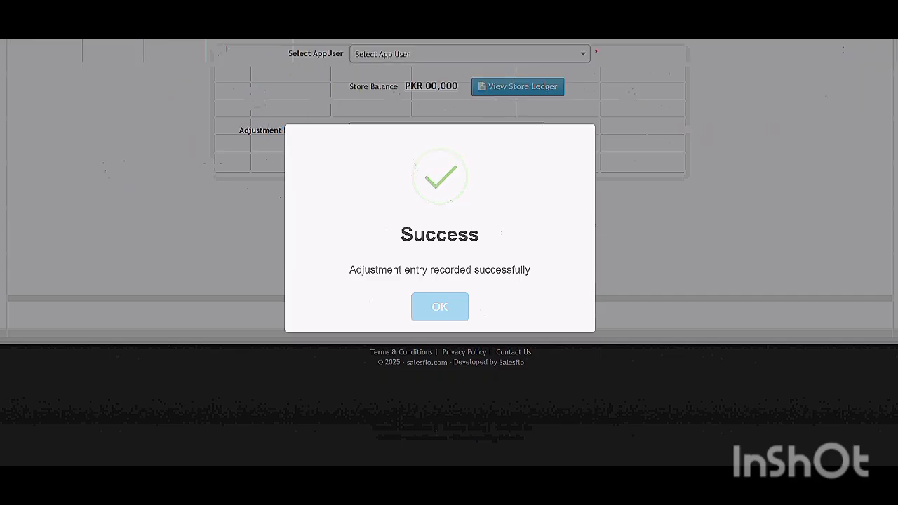
{"action": "left_click", "coordinate": [440, 307]}
- Open the Adjustment Entry list and review the details of the newest entry
{"action": "scroll", "coordinate": [440, 307], "scroll_direction": "up", "scroll_amount": 5}
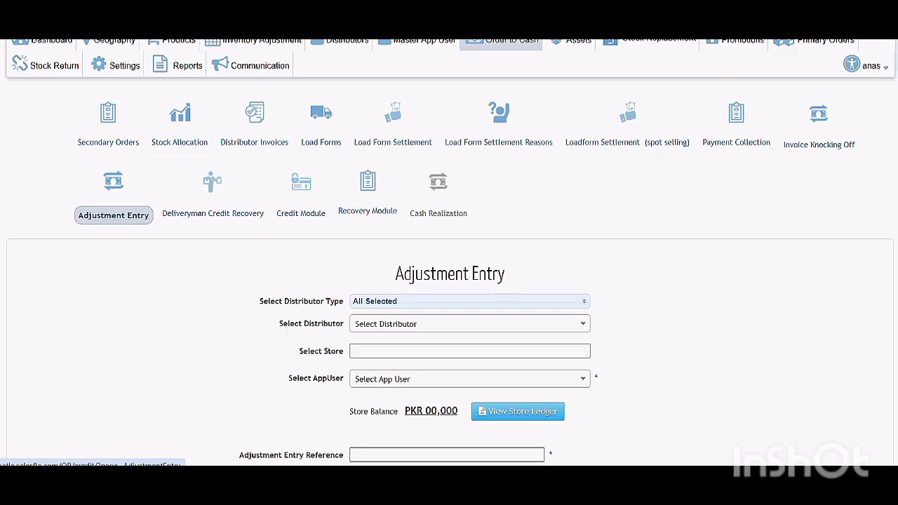
{"action": "left_click", "coordinate": [113, 215]}
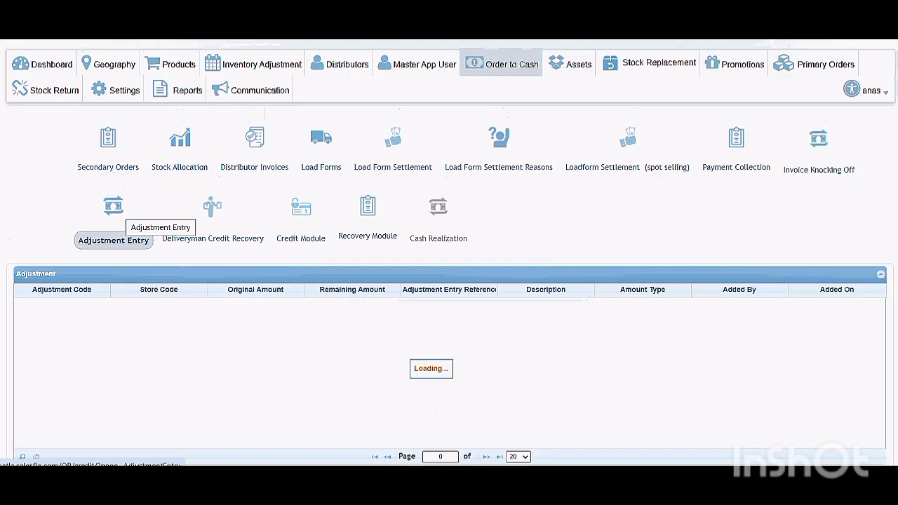
{"action": "left_click", "coordinate": [617, 310]}
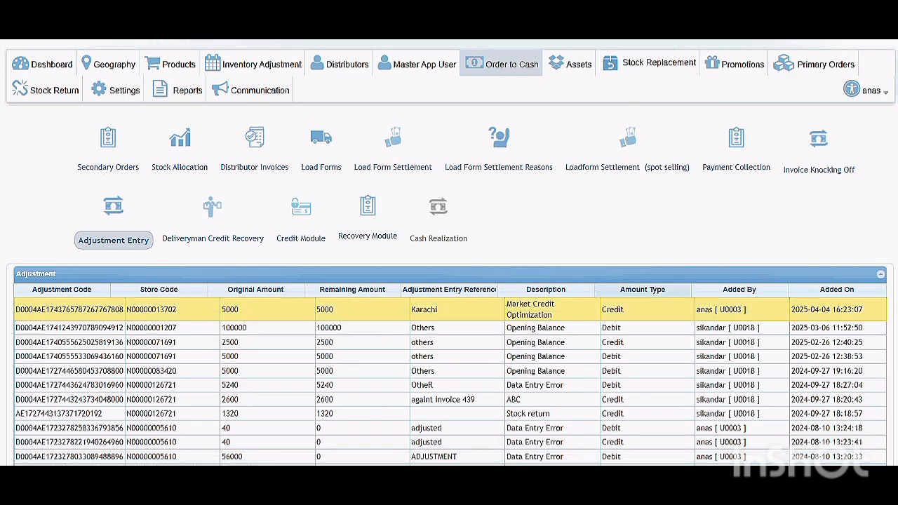
{"action": "left_click_drag", "start_coordinate": [28, 310], "coordinate": [855, 309]}
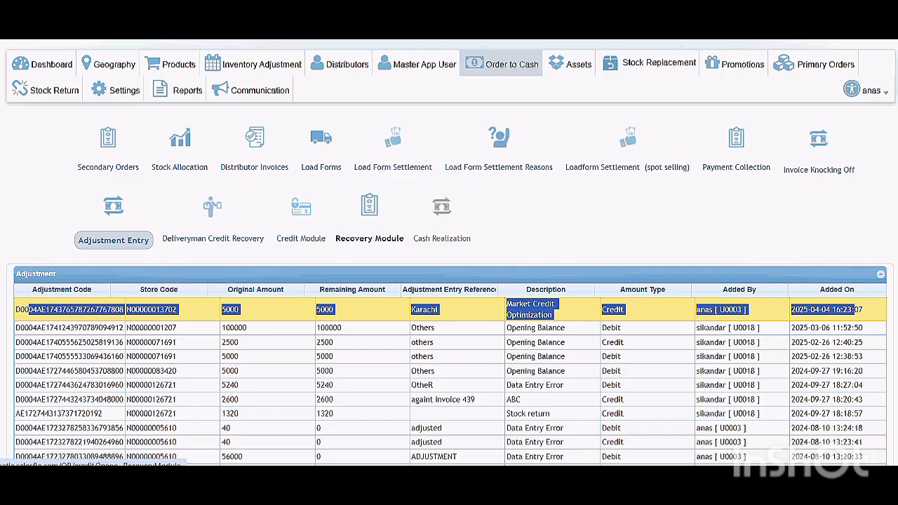
- Start a new credit recovery bill in the Recovery Module
{"action": "left_click", "coordinate": [369, 238]}
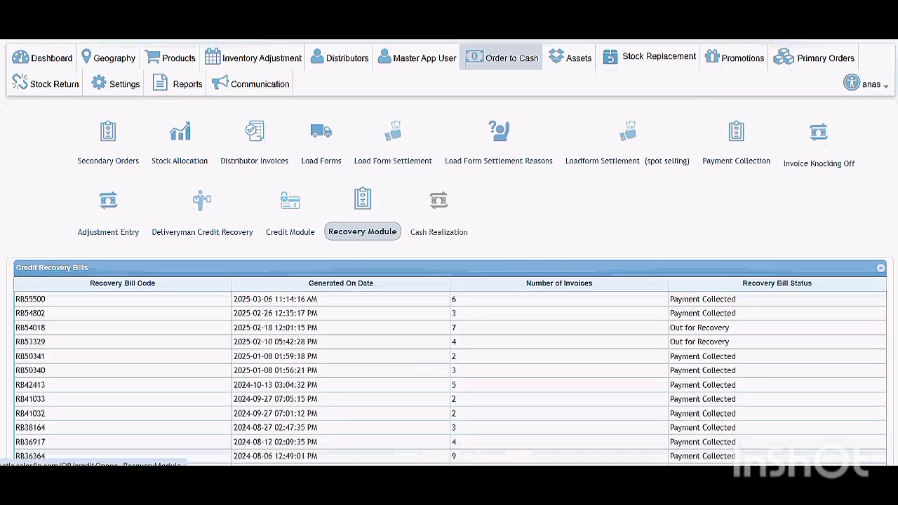
{"action": "scroll", "coordinate": [449, 280], "scroll_direction": "down", "scroll_amount": 3}
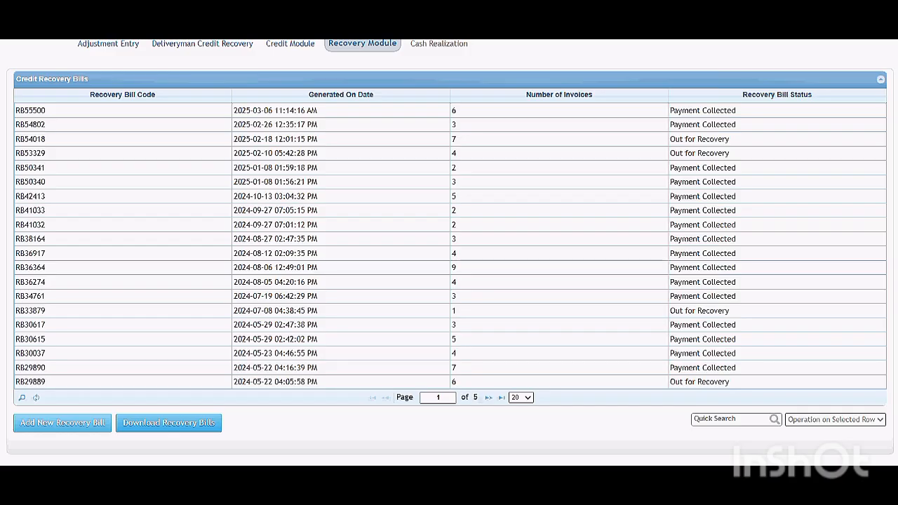
{"action": "left_click", "coordinate": [62, 423]}
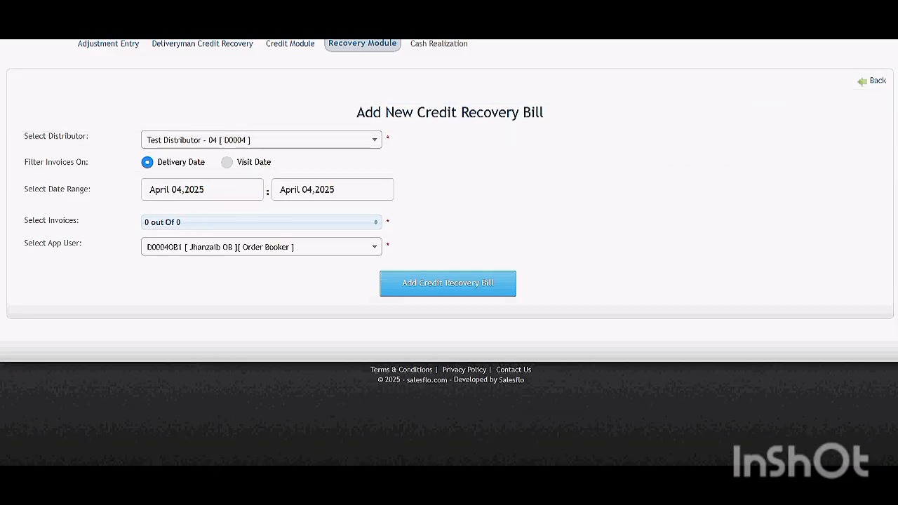
- Set the start of the recovery bill's invoice date range to January 1, 2022
{"action": "left_click", "coordinate": [202, 190]}
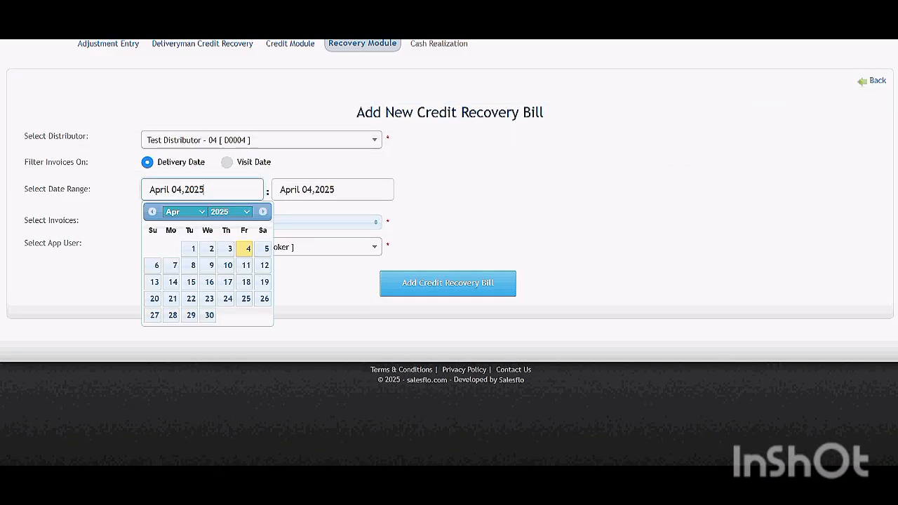
{"action": "left_click", "coordinate": [185, 212]}
{"action": "left_click", "coordinate": [173, 222]}
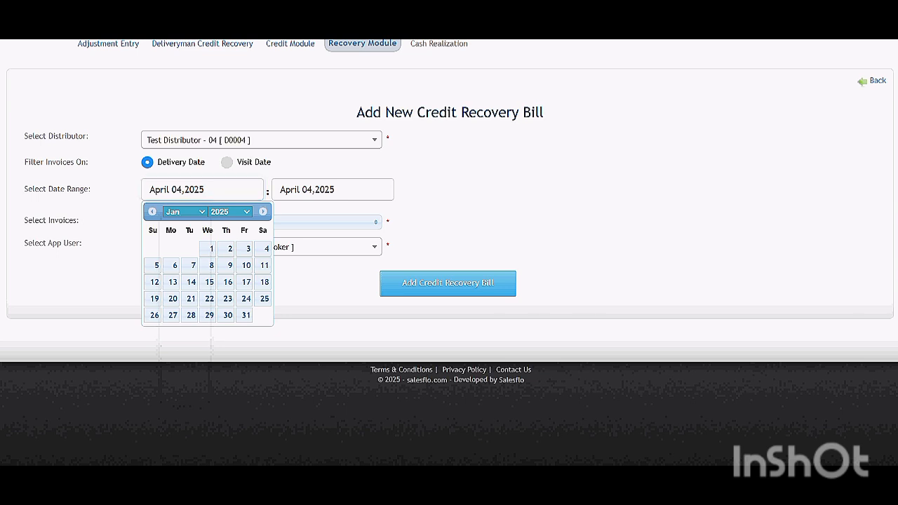
{"action": "left_click", "coordinate": [229, 211]}
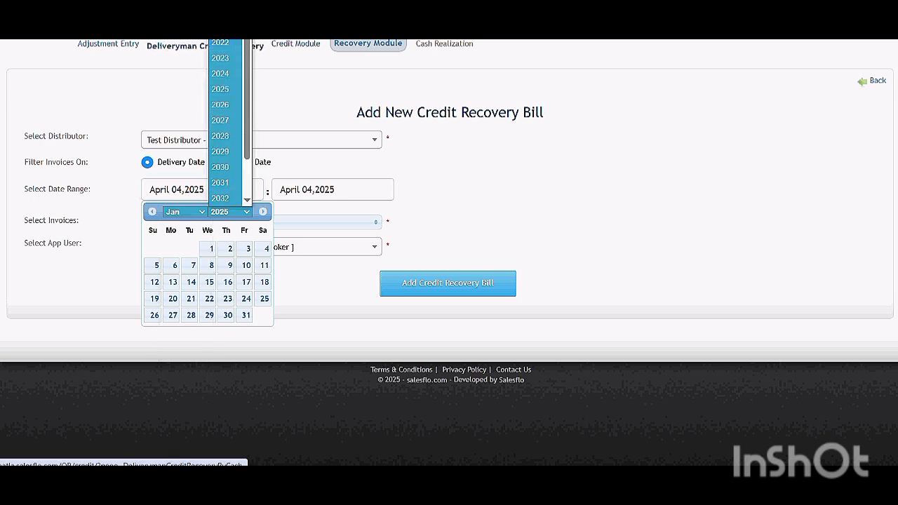
{"action": "left_click", "coordinate": [220, 42]}
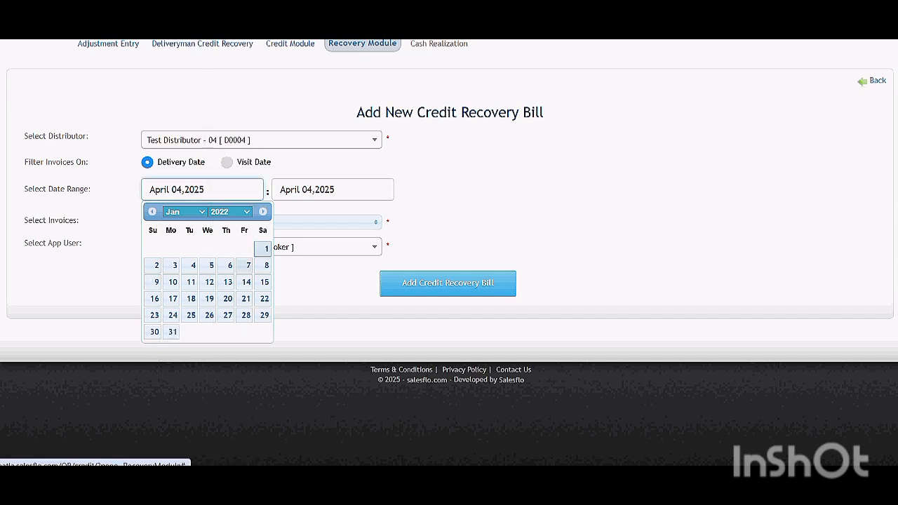
{"action": "left_click", "coordinate": [263, 248]}
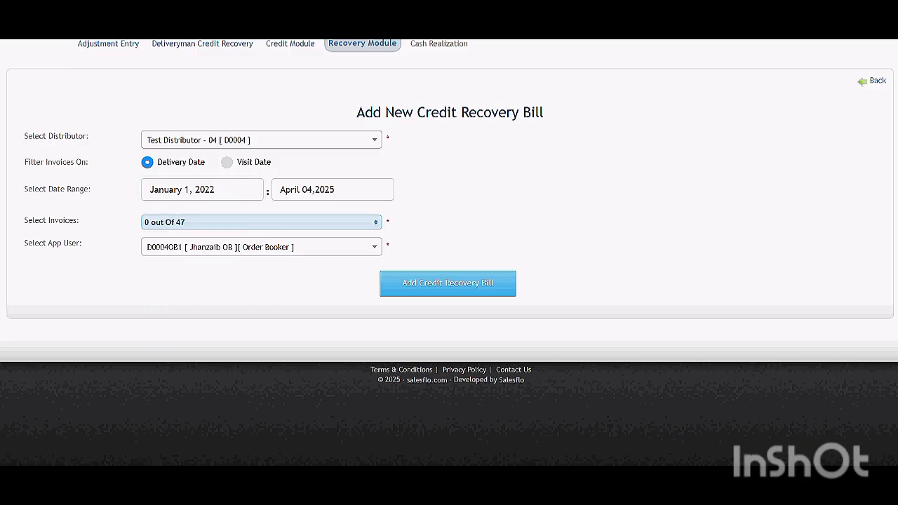
- Select the first five invoices for the bill: Masood medical, Lasani GS, Faiz Super Mart, Altamash G store and 7 786 karyana
{"action": "left_click", "coordinate": [261, 222]}
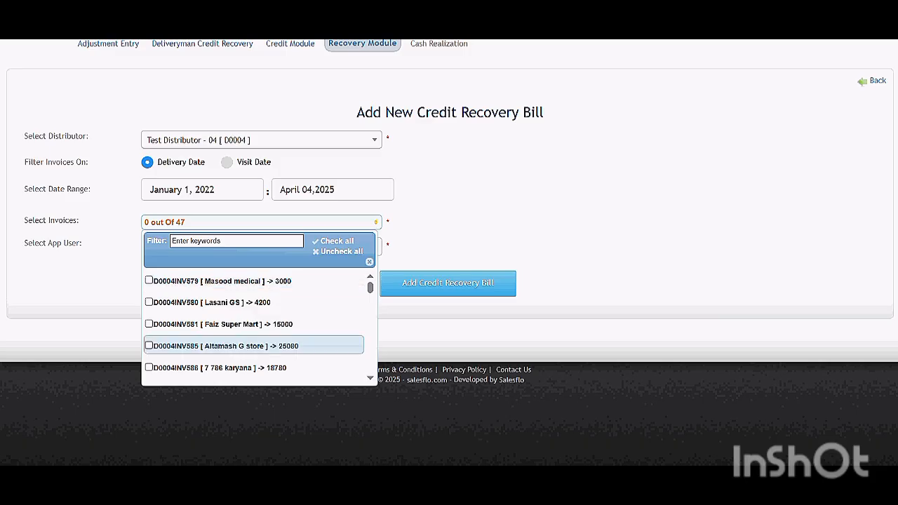
{"action": "left_click", "coordinate": [149, 281]}
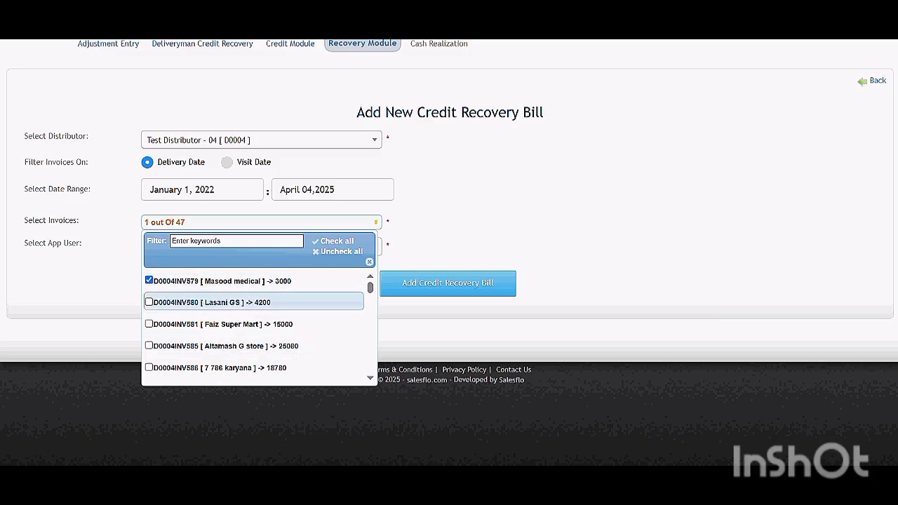
{"action": "left_click", "coordinate": [148, 303]}
{"action": "left_click", "coordinate": [149, 324]}
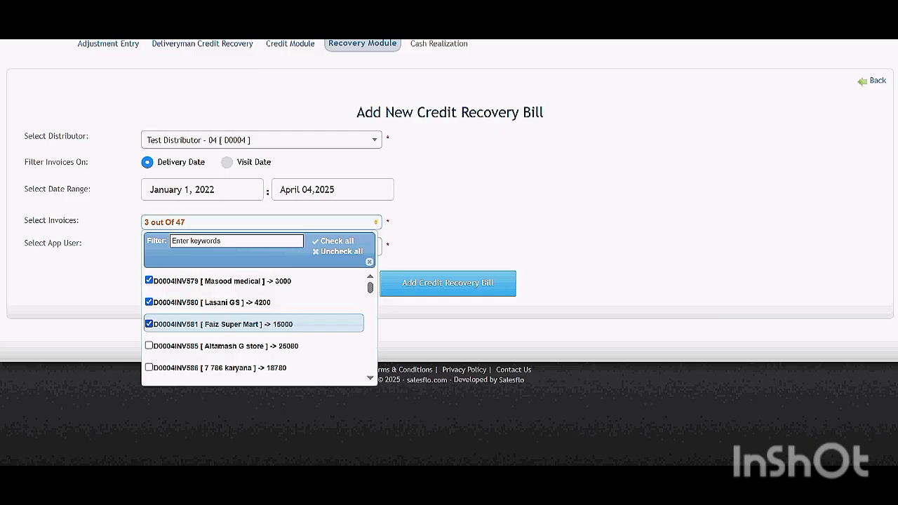
{"action": "left_click", "coordinate": [148, 346]}
{"action": "left_click", "coordinate": [149, 367]}
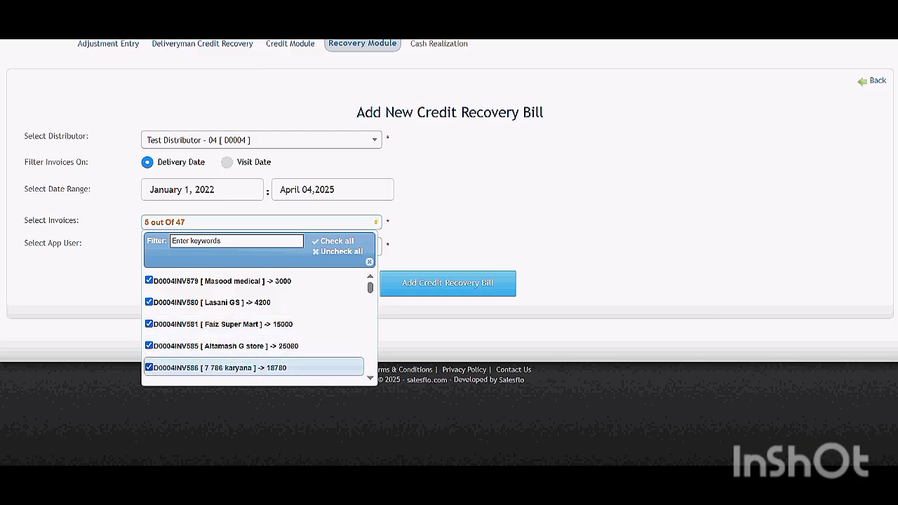
{"action": "scroll", "coordinate": [253, 327], "scroll_direction": "down", "scroll_amount": 5}
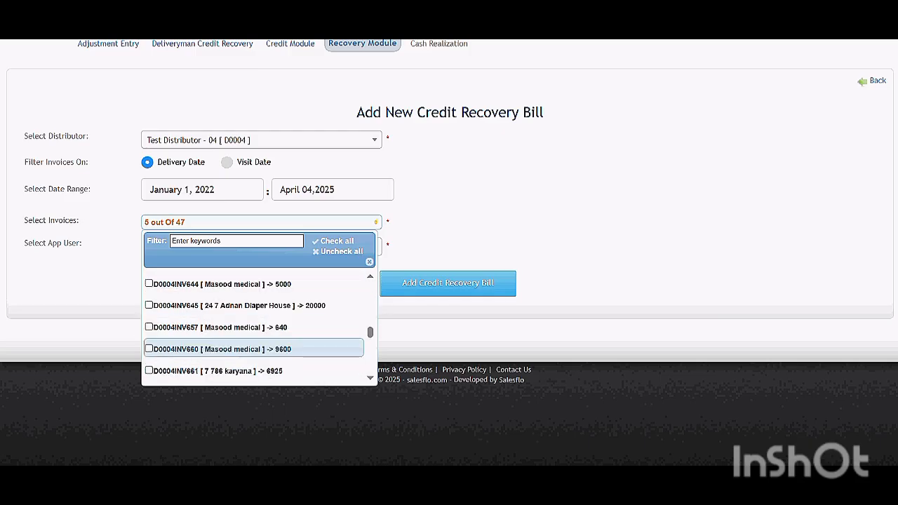
{"action": "left_click", "coordinate": [369, 261]}
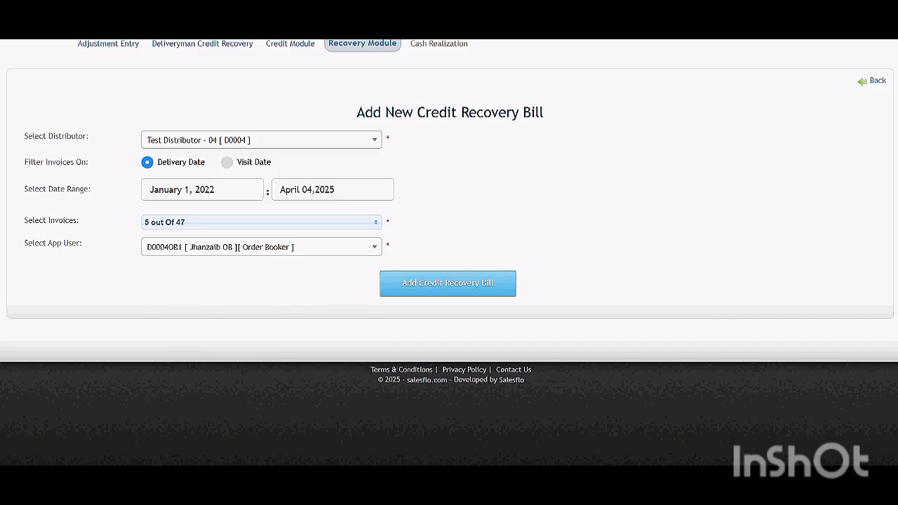
- Add the credit recovery bill, confirm its generation and return to the Credit Recovery Bills list
{"action": "left_click", "coordinate": [447, 282]}
{"action": "left_click", "coordinate": [482, 304]}
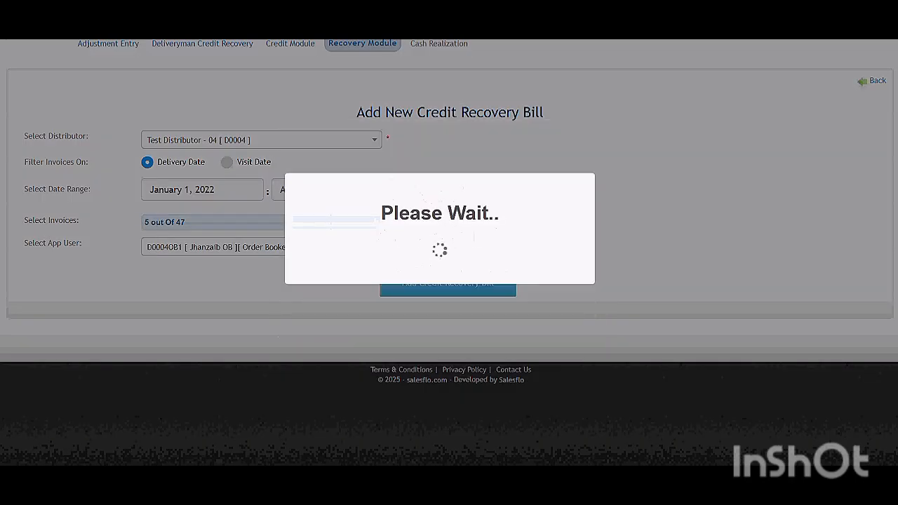
{"action": "scroll", "coordinate": [449, 252], "scroll_direction": "up", "scroll_amount": 3}
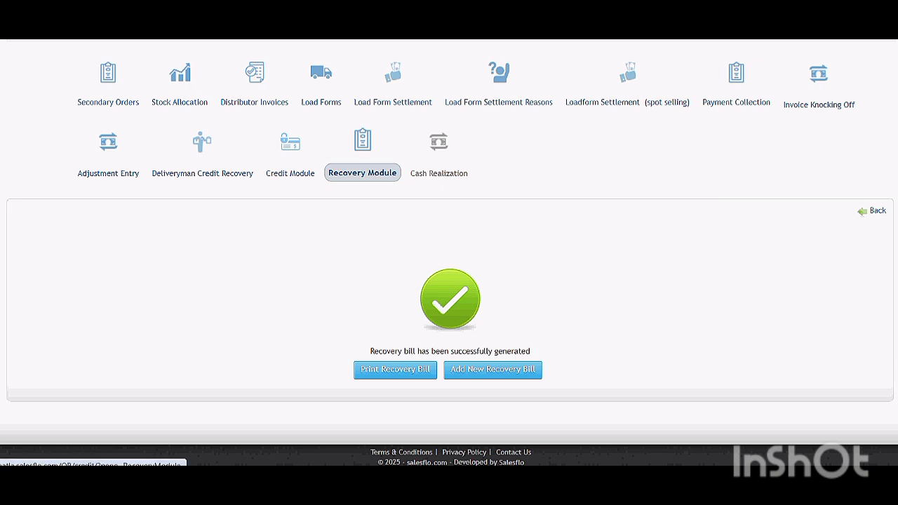
{"action": "left_click", "coordinate": [362, 172]}
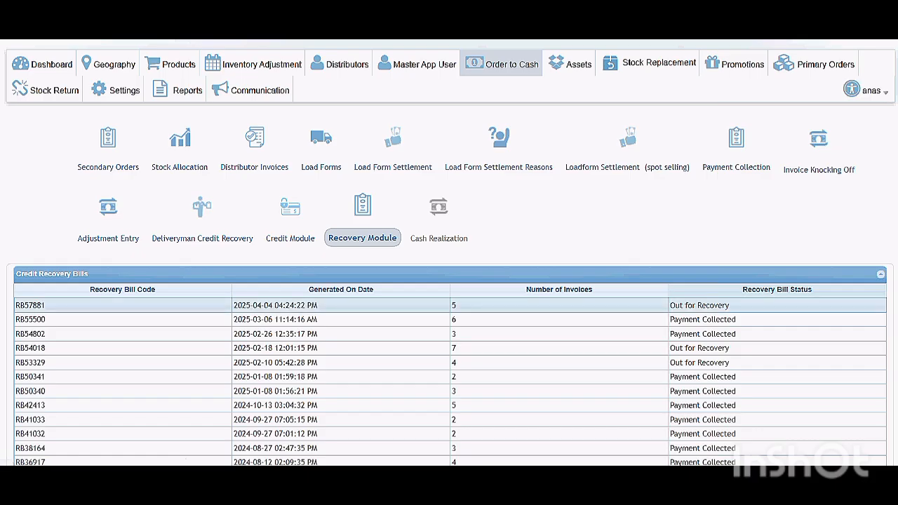
- Review the newest recovery bill's code, generation date, number of invoices and status in the list
{"action": "left_click_drag", "start_coordinate": [731, 305], "coordinate": [17, 274]}
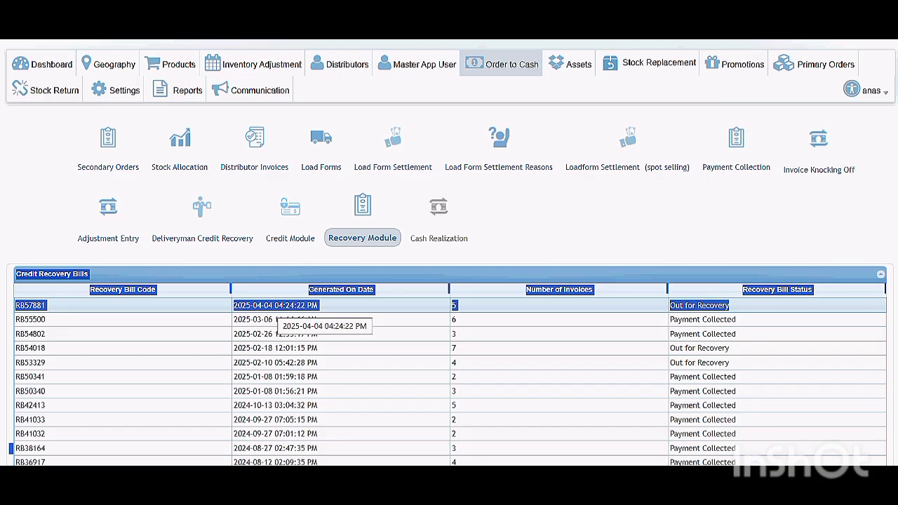
{"action": "left_click", "coordinate": [279, 306]}
{"action": "left_click", "coordinate": [279, 306]}
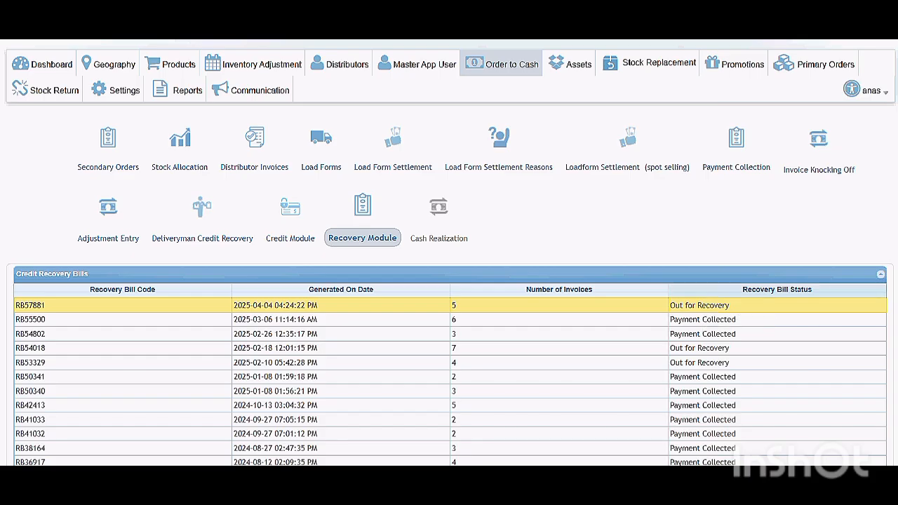
{"action": "left_click_drag", "start_coordinate": [740, 320], "coordinate": [669, 320]}
{"action": "left_click", "coordinate": [681, 306]}
- Open the newest recovery bill for editing and show its invoice table
{"action": "right_click", "coordinate": [401, 307]}
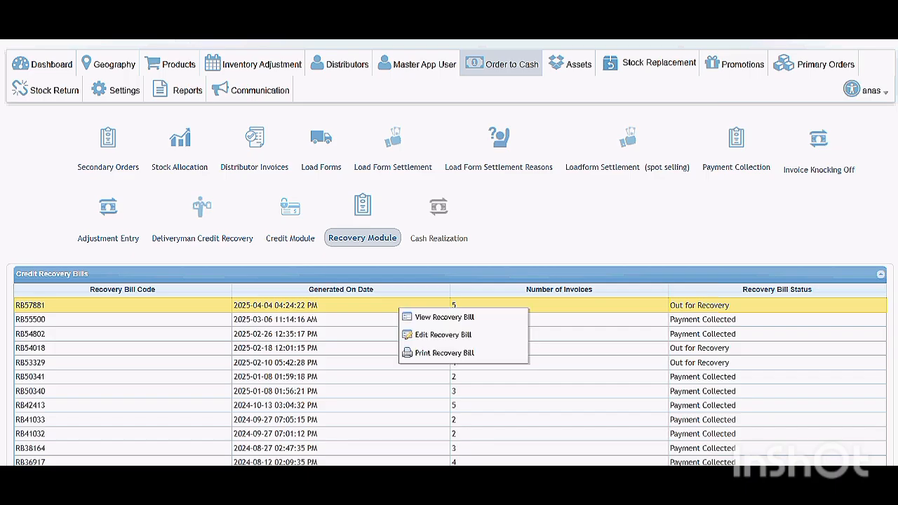
{"action": "left_click", "coordinate": [435, 332]}
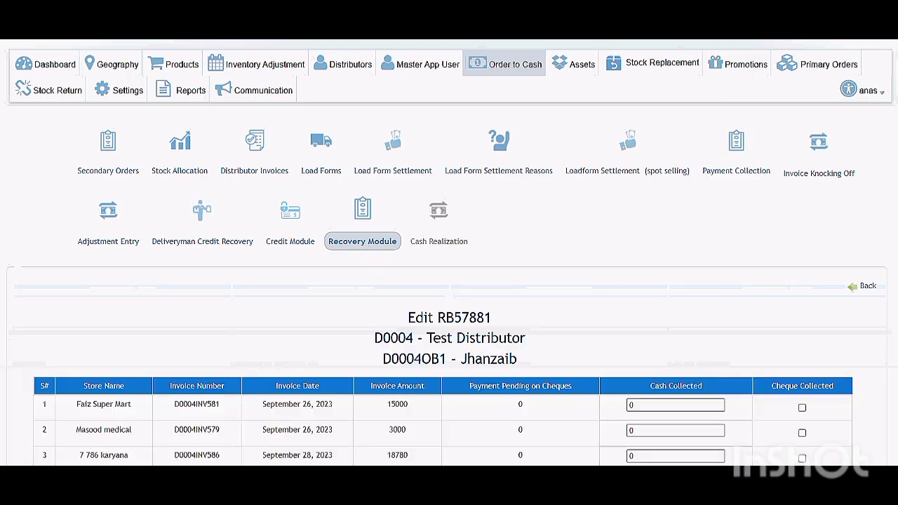
{"action": "scroll", "coordinate": [449, 253], "scroll_direction": "down", "scroll_amount": 3}
- Enter cash collected of 5000 for the Faiz Super Mart invoice and 1500 for the Masood medical invoice
{"action": "double_click", "coordinate": [397, 210]}
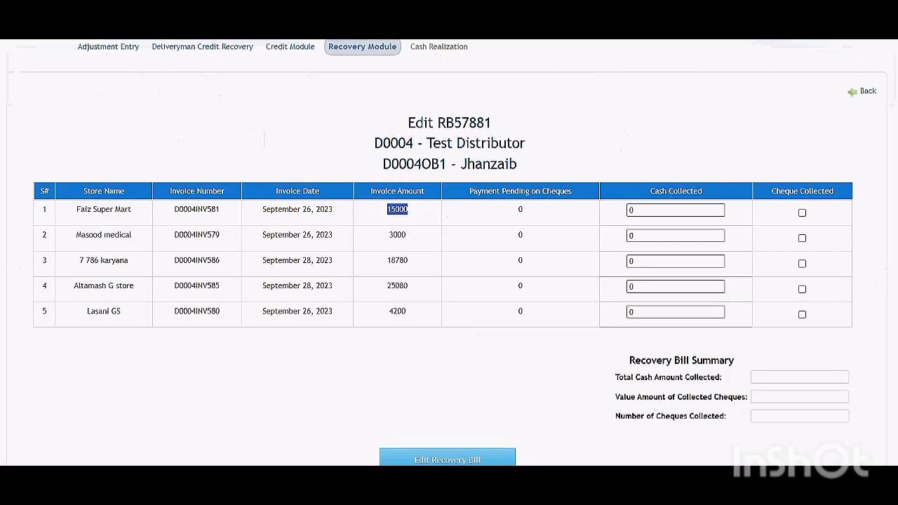
{"action": "double_click", "coordinate": [649, 211]}
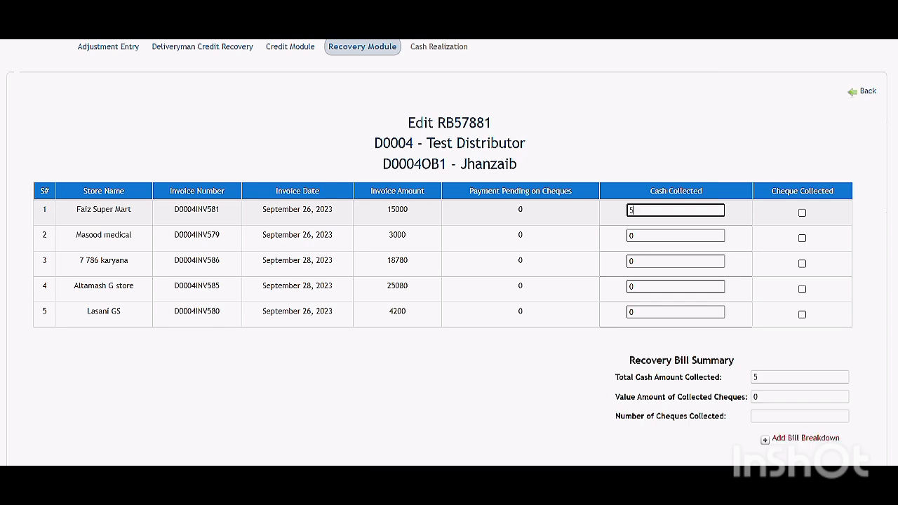
{"action": "type", "text": "5000"}
{"action": "key", "text": "Tab"}
{"action": "key", "text": "Tab"}
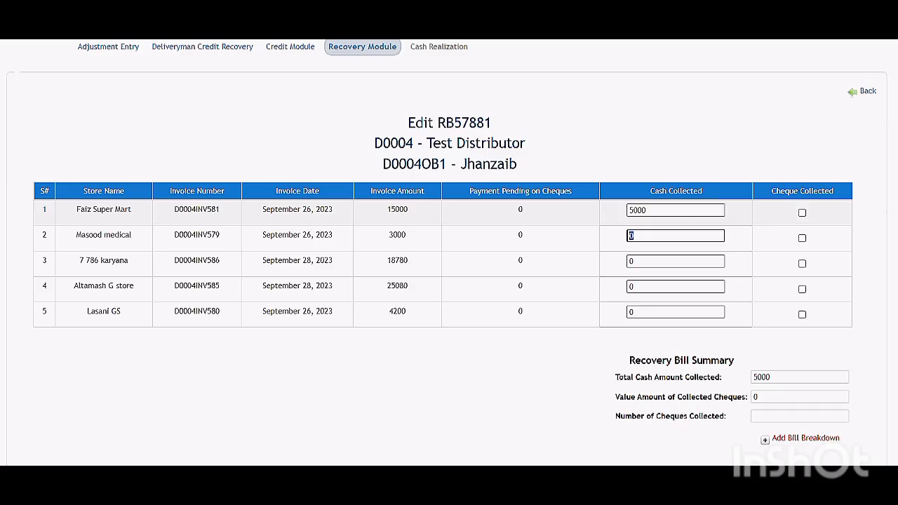
{"action": "type", "text": "1500"}
{"action": "key", "text": "Tab"}
{"action": "key", "text": "Tab"}
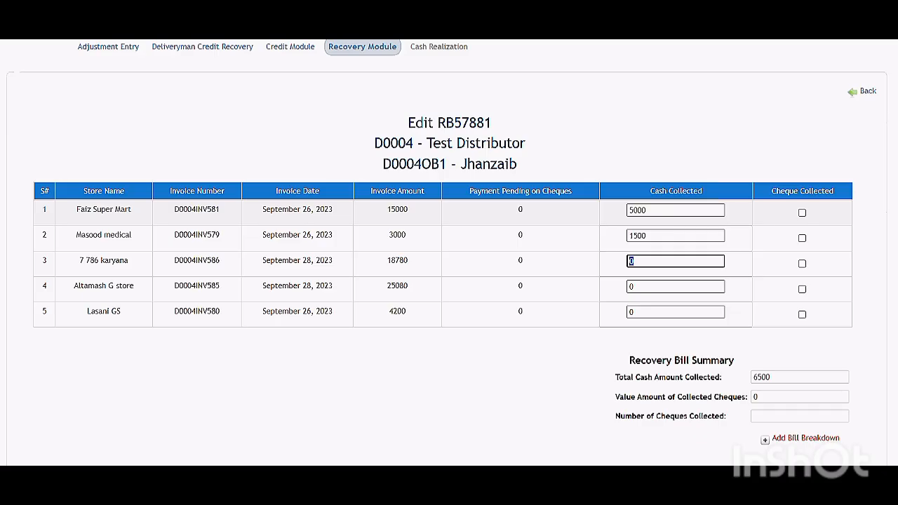
{"action": "key", "text": "Tab"}
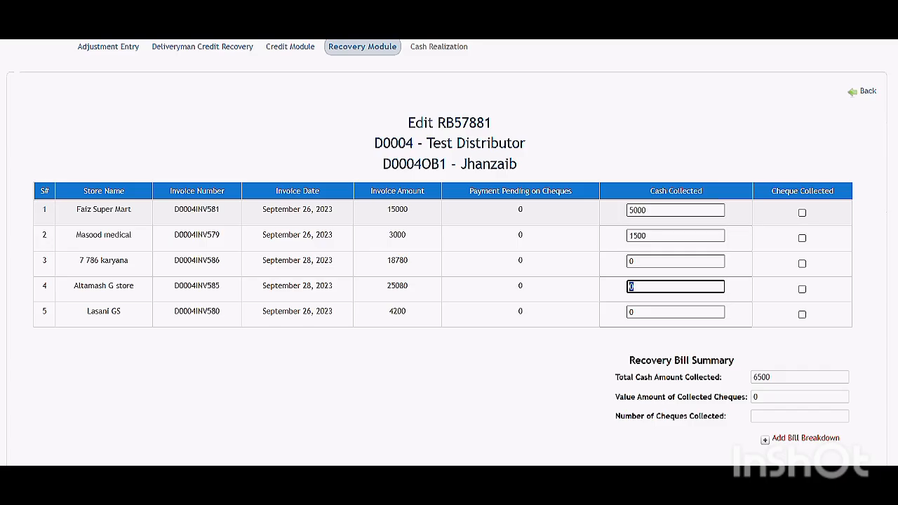
{"action": "left_click", "coordinate": [802, 289]}
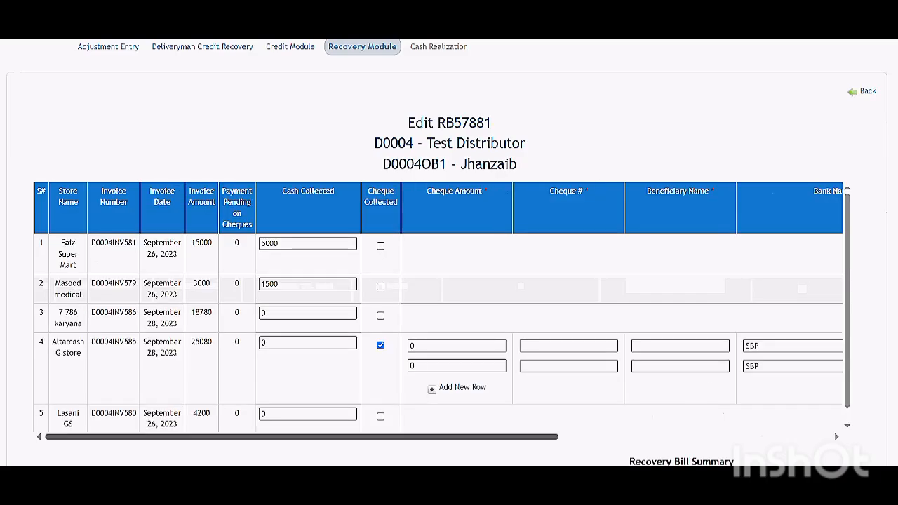
{"action": "scroll", "coordinate": [449, 289], "scroll_direction": "right", "scroll_amount": 6}
{"action": "scroll", "coordinate": [449, 289], "scroll_direction": "left", "scroll_amount": 6}
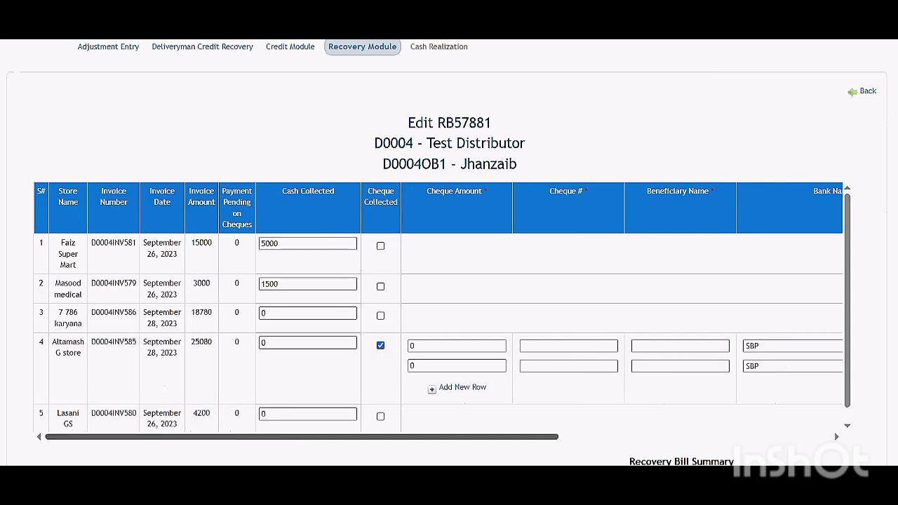
{"action": "left_click", "coordinate": [381, 345]}
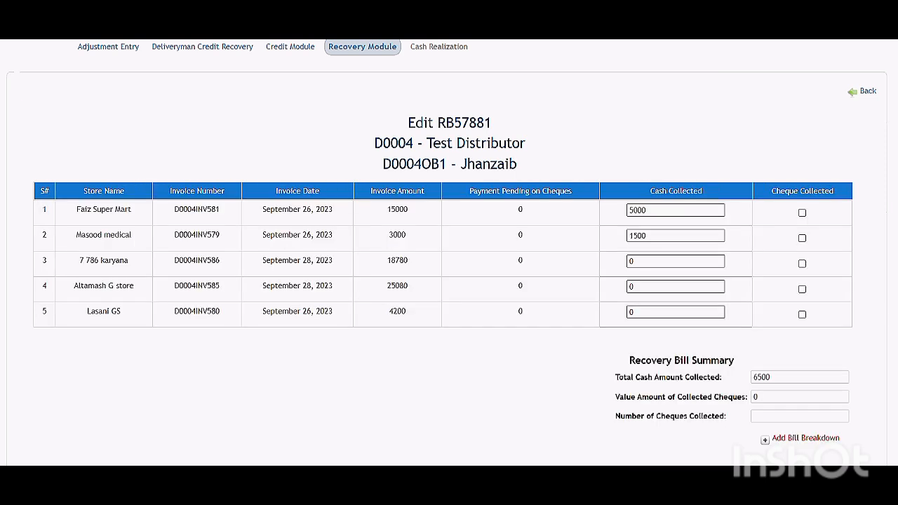
- Enter cash collected of 200 for the Lasani GS invoice and check the recovery bill summary fields
{"action": "double_click", "coordinate": [654, 312]}
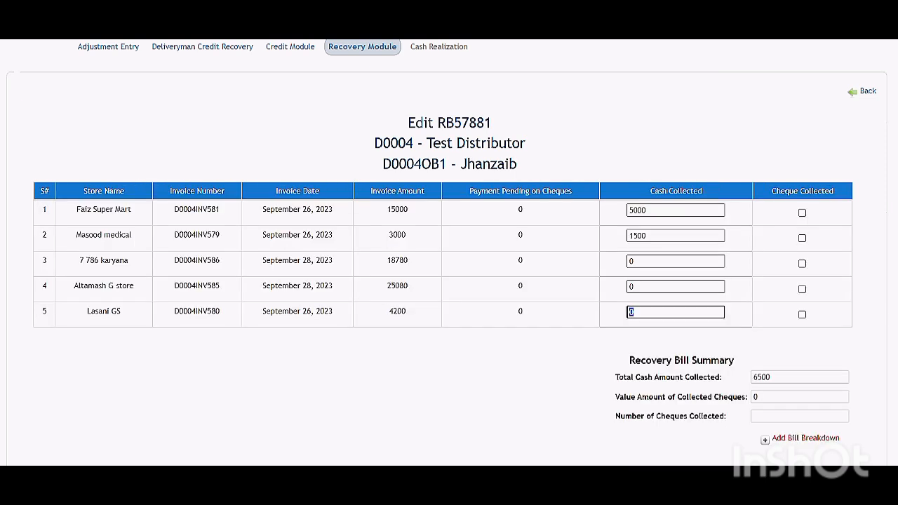
{"action": "type", "text": "200"}
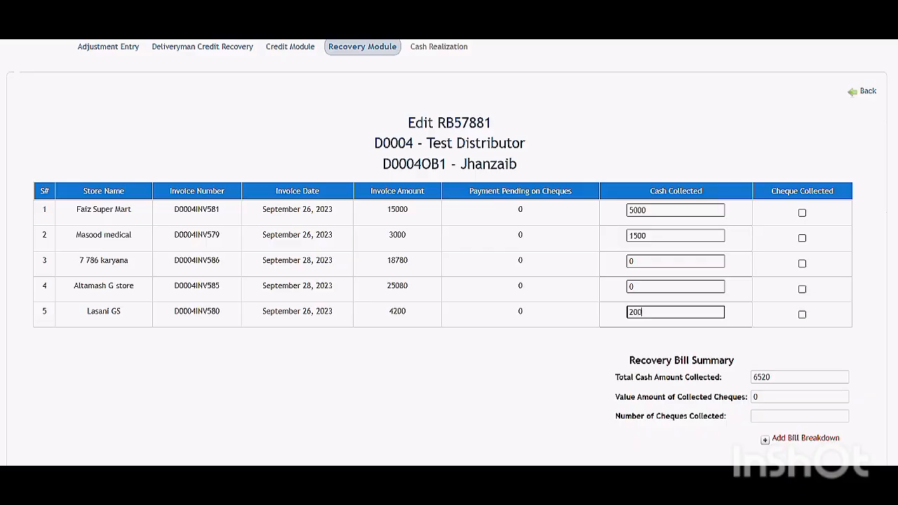
{"action": "left_click", "coordinate": [802, 314]}
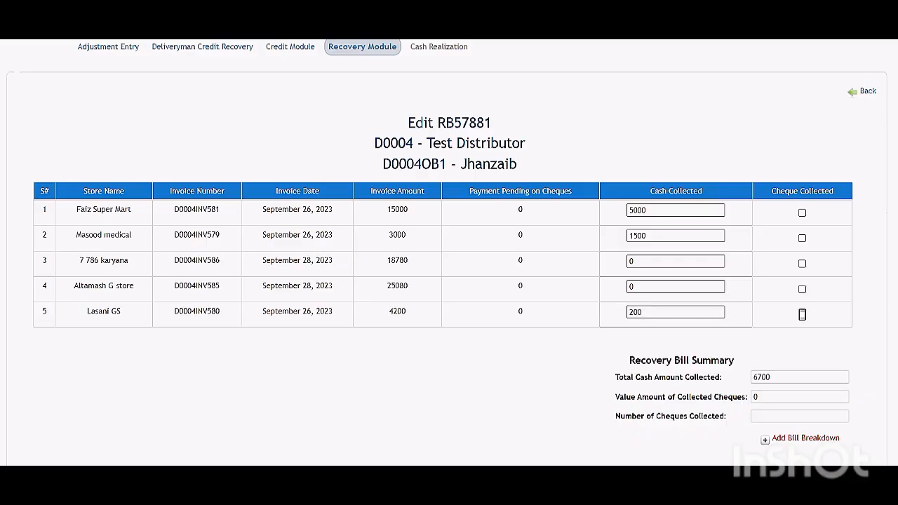
{"action": "double_click", "coordinate": [761, 376]}
{"action": "double_click", "coordinate": [757, 397]}
{"action": "left_click", "coordinate": [779, 416]}
- Submit the edited recovery bill and confirm its settlement
{"action": "scroll", "coordinate": [449, 280], "scroll_direction": "down", "scroll_amount": 3}
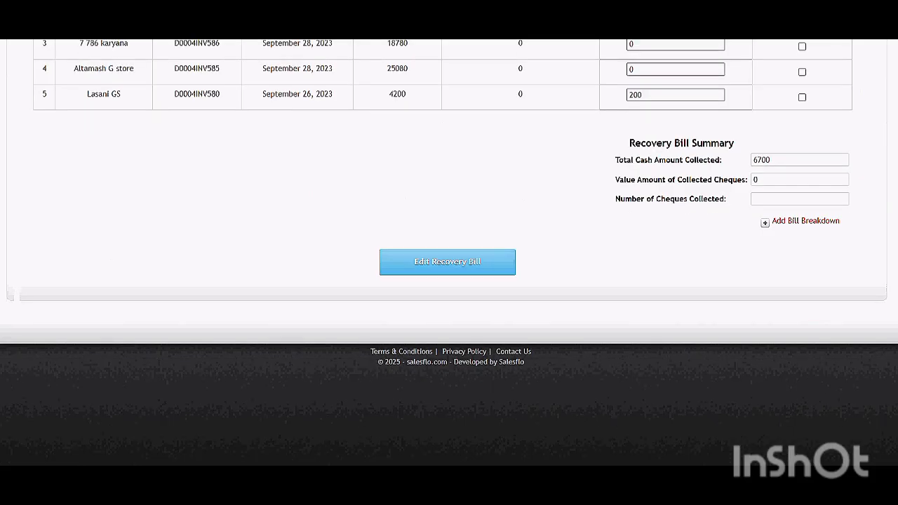
{"action": "scroll", "coordinate": [448, 281], "scroll_direction": "up", "scroll_amount": 2}
{"action": "left_click", "coordinate": [448, 393]}
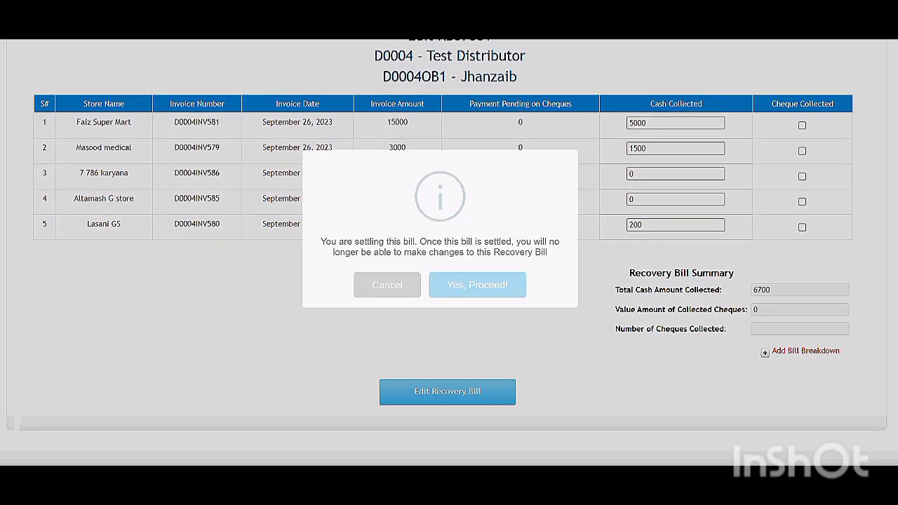
{"action": "left_click", "coordinate": [482, 292]}
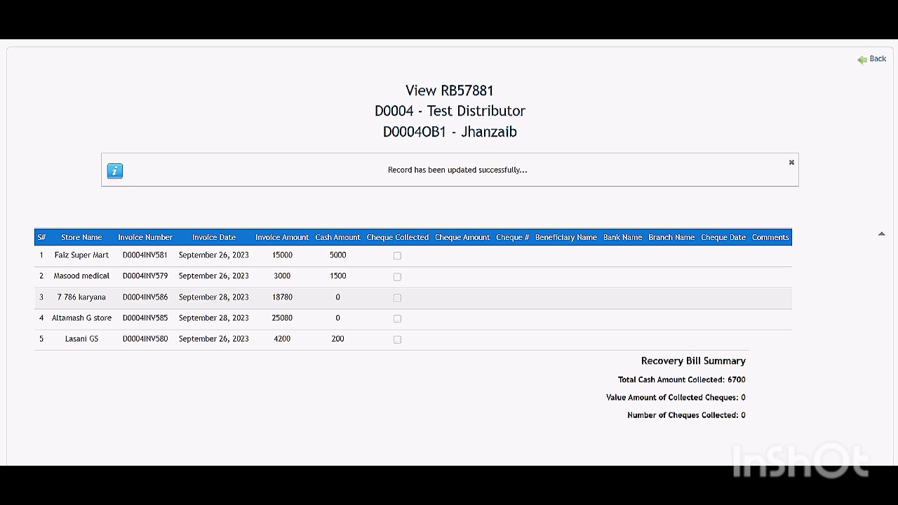
- Open Payment Collection and load the stores of Test Distributor - 04 [ D0004 ]
{"action": "scroll", "coordinate": [449, 253], "scroll_direction": "up", "scroll_amount": 3}
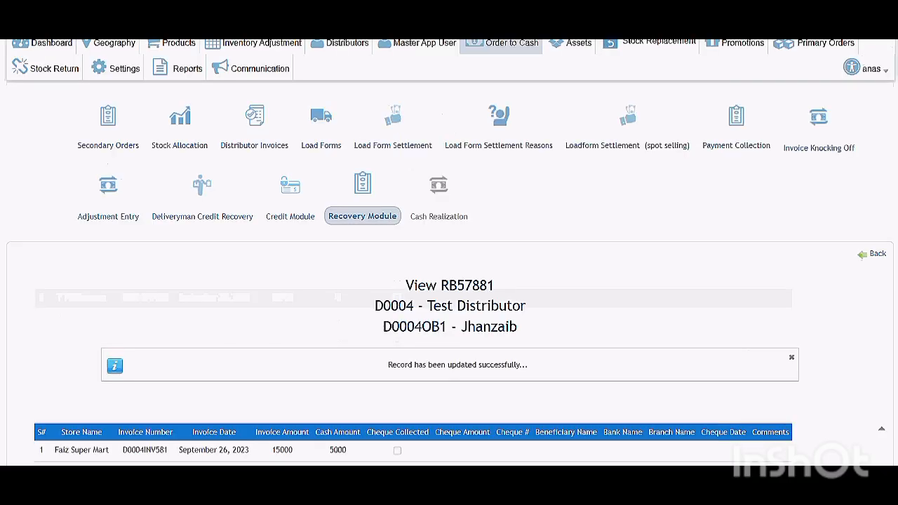
{"action": "left_click", "coordinate": [737, 146]}
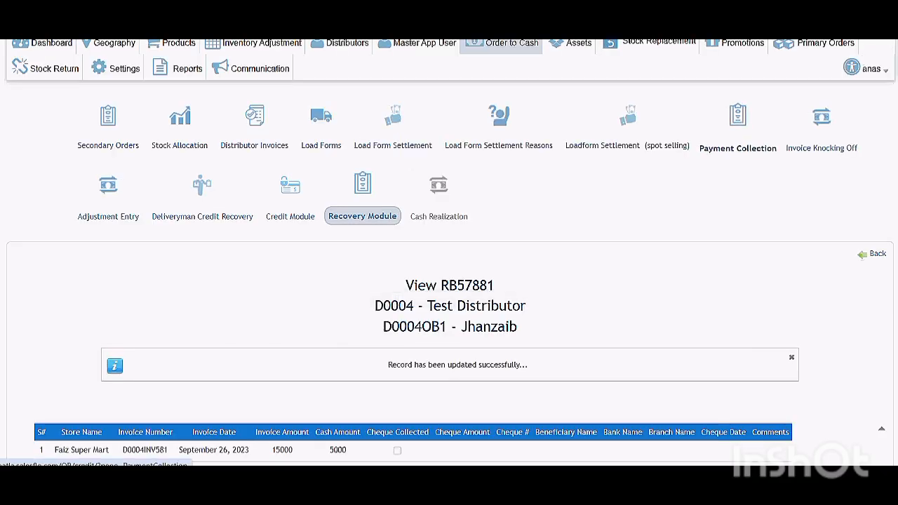
{"action": "scroll", "coordinate": [449, 253], "scroll_direction": "down", "scroll_amount": 2}
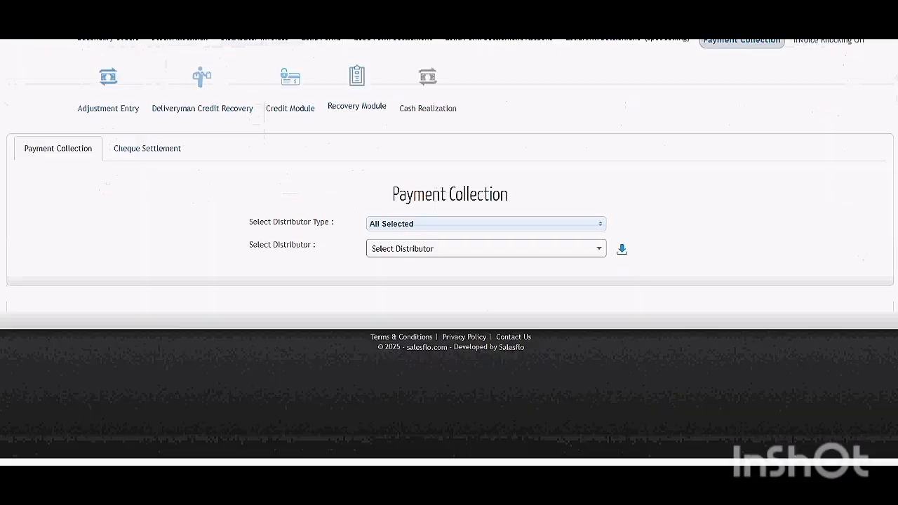
{"action": "scroll", "coordinate": [449, 253], "scroll_direction": "up", "scroll_amount": 1}
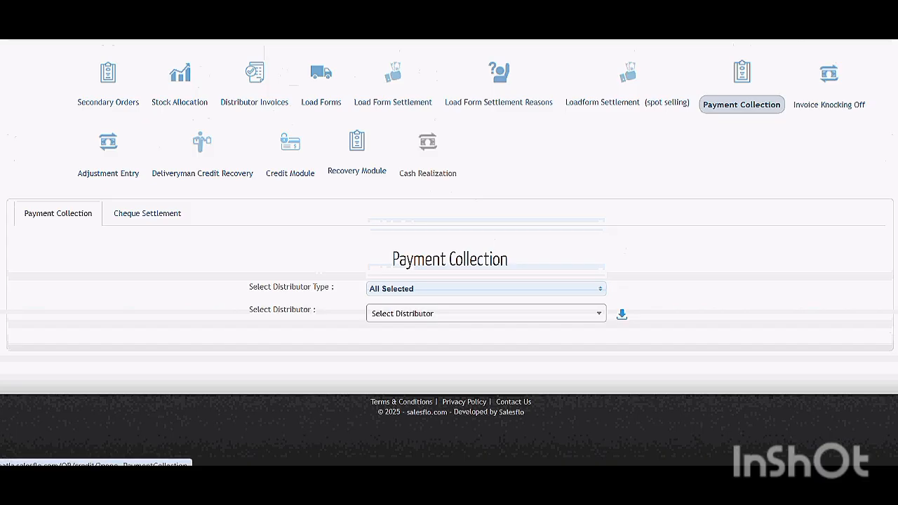
{"action": "left_click", "coordinate": [486, 314]}
{"action": "left_click", "coordinate": [448, 377]}
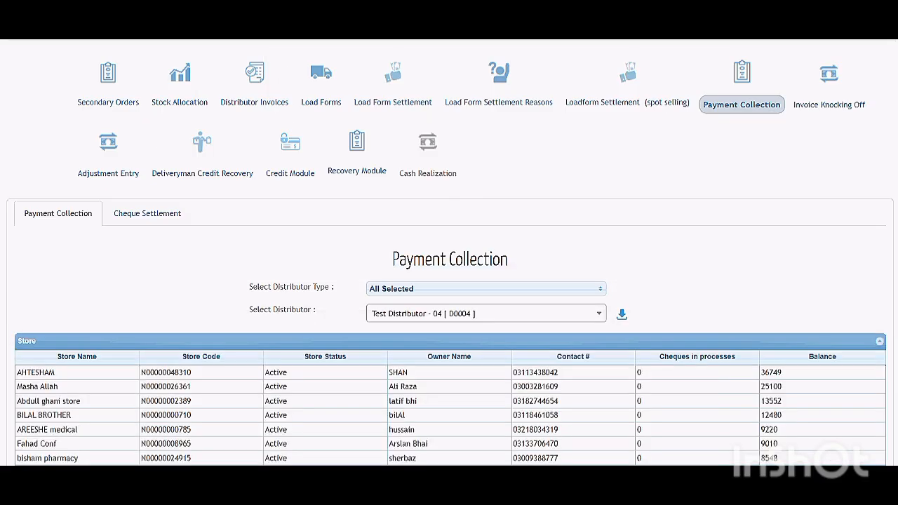
- Sort the stores by ascending balance and start a cash collection for the 7 786 karyana store
{"action": "scroll", "coordinate": [449, 252], "scroll_direction": "down", "scroll_amount": 2}
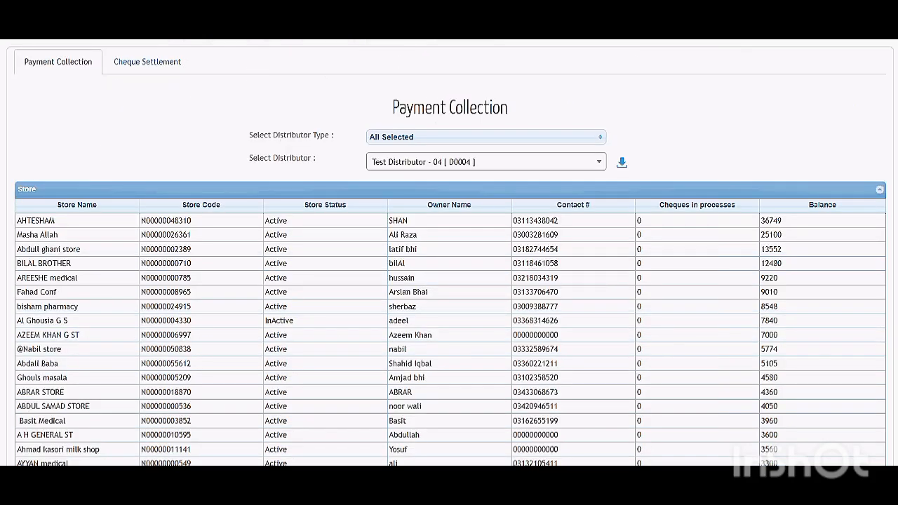
{"action": "left_click", "coordinate": [822, 205]}
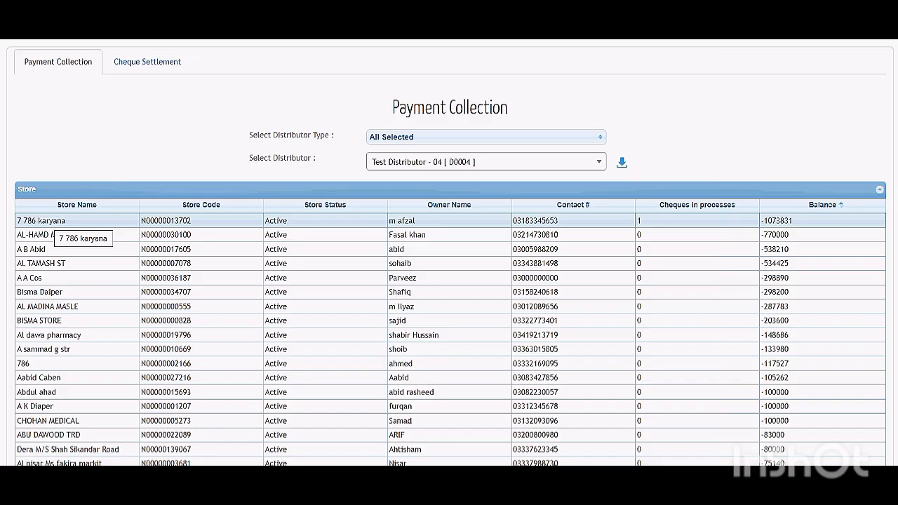
{"action": "right_click", "coordinate": [49, 223]}
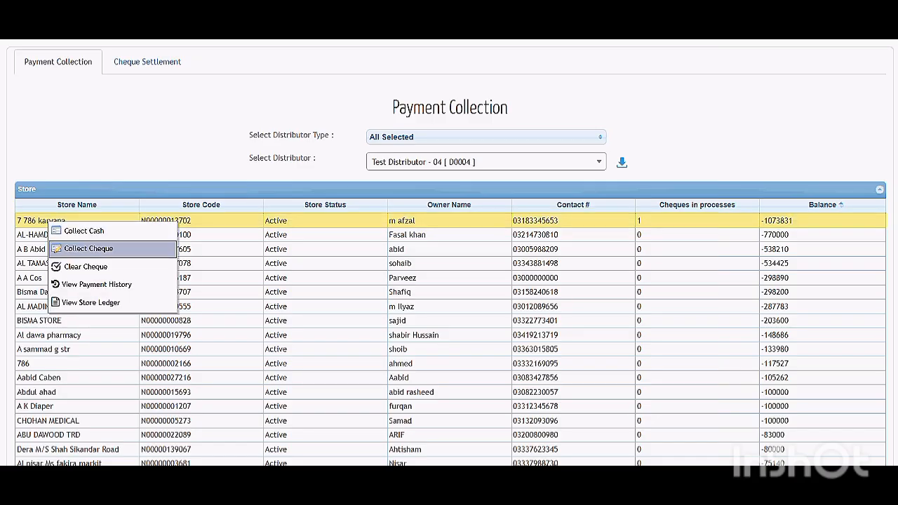
{"action": "left_click", "coordinate": [83, 231]}
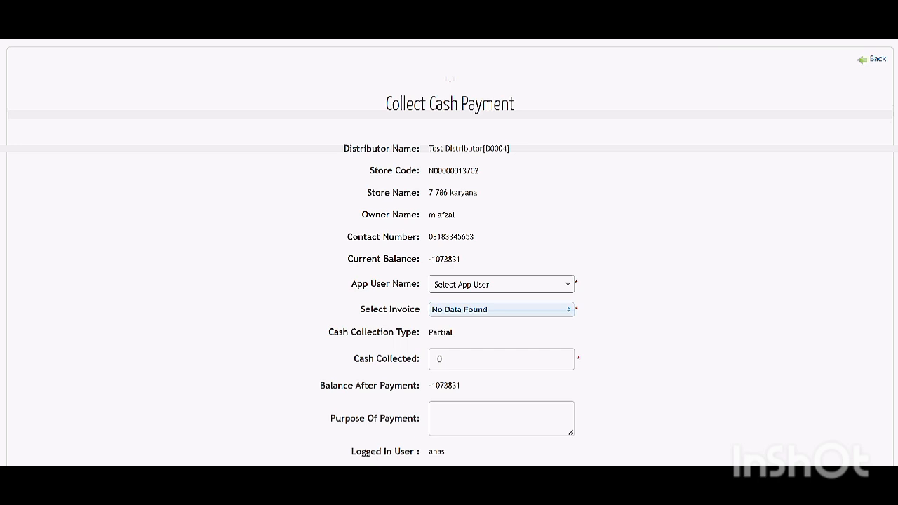
- Choose the second listed app user and select the first three invoices, worth Rs. 18780, 6925 and 11520
{"action": "left_click", "coordinate": [501, 284]}
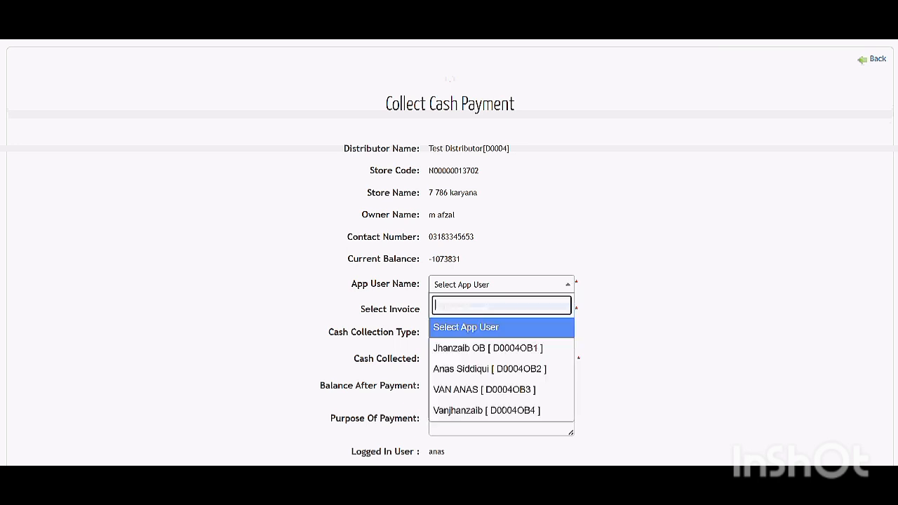
{"action": "left_click", "coordinate": [501, 369]}
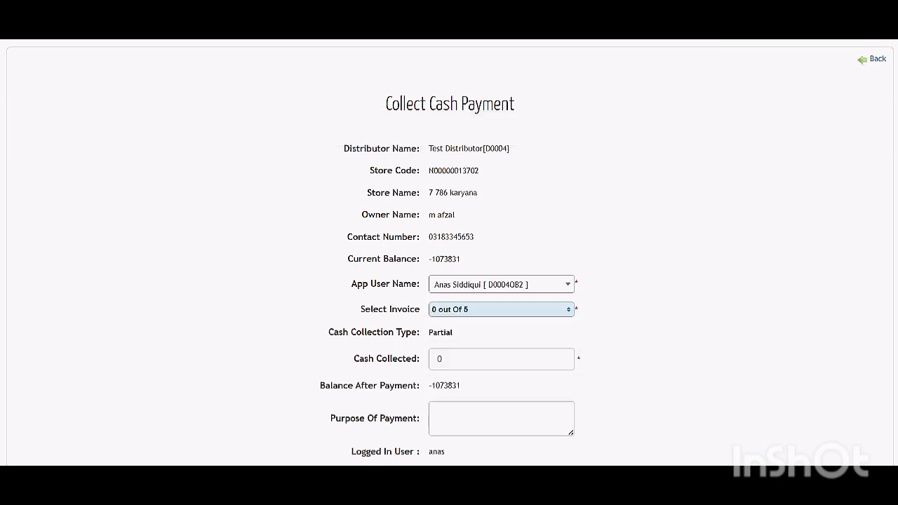
{"action": "left_click", "coordinate": [501, 309]}
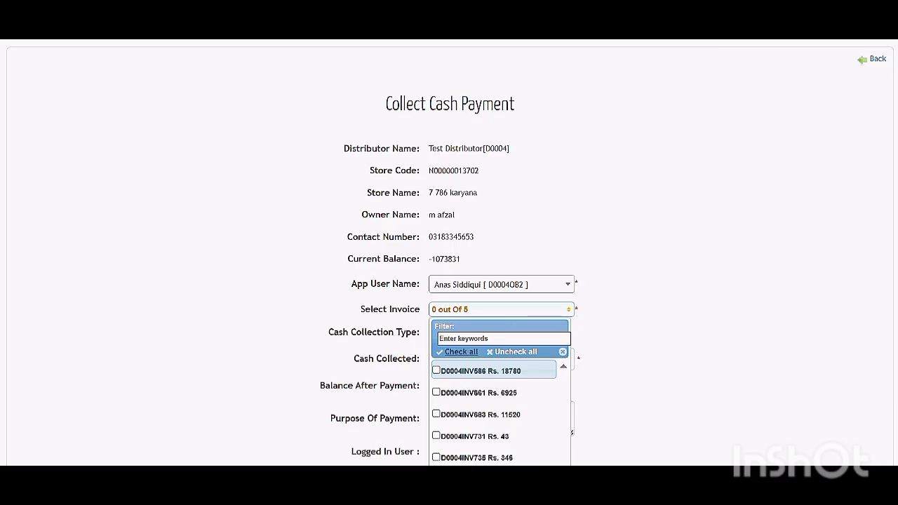
{"action": "left_click", "coordinate": [436, 371]}
{"action": "left_click", "coordinate": [437, 392]}
{"action": "left_click", "coordinate": [436, 414]}
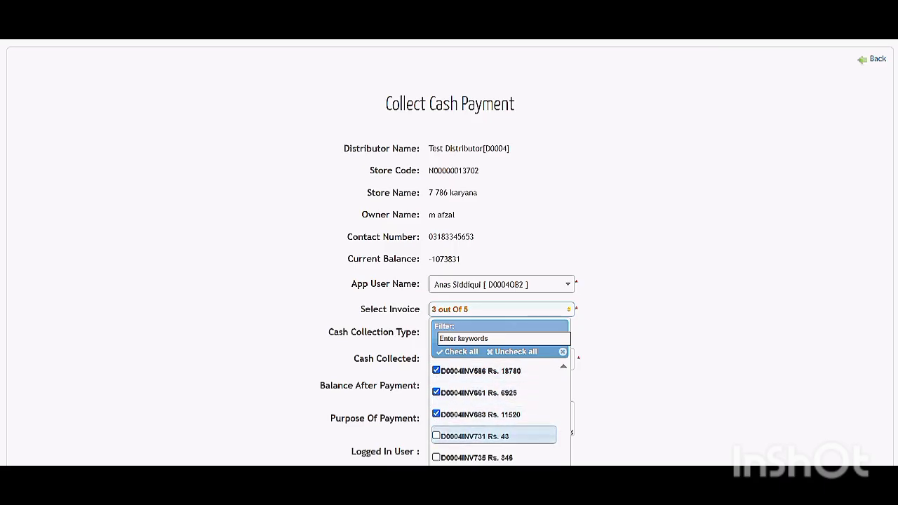
{"action": "left_click", "coordinate": [631, 421]}
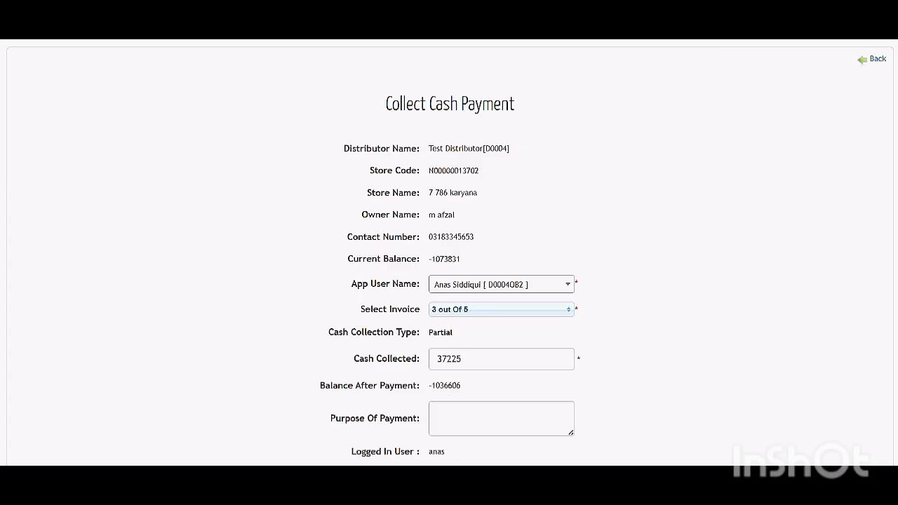
- Check the cash collected amount against the selected invoices, leaving both as they are
{"action": "double_click", "coordinate": [478, 359]}
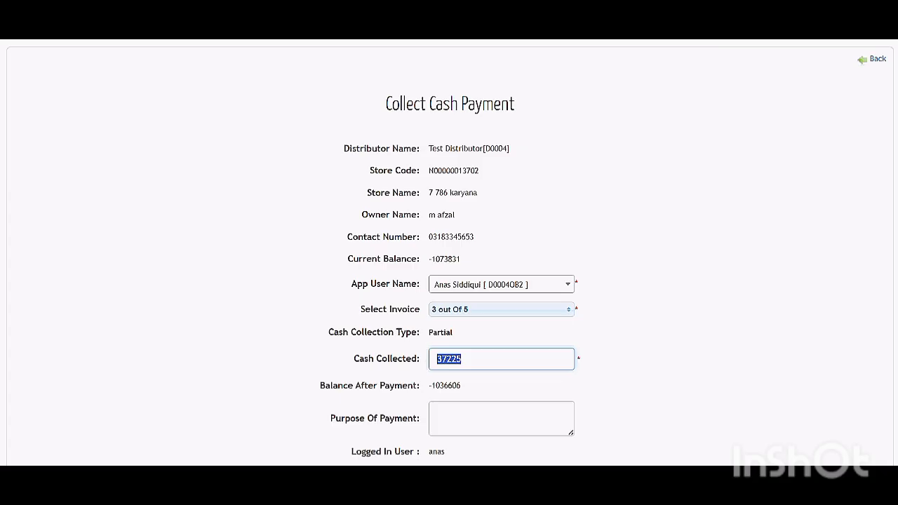
{"action": "left_click", "coordinate": [464, 359]}
{"action": "double_click", "coordinate": [450, 359]}
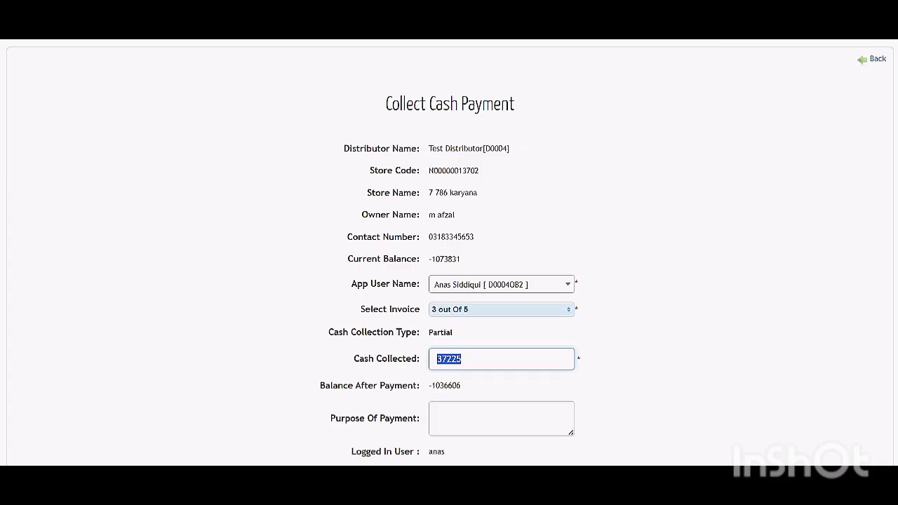
{"action": "left_click", "coordinate": [484, 309]}
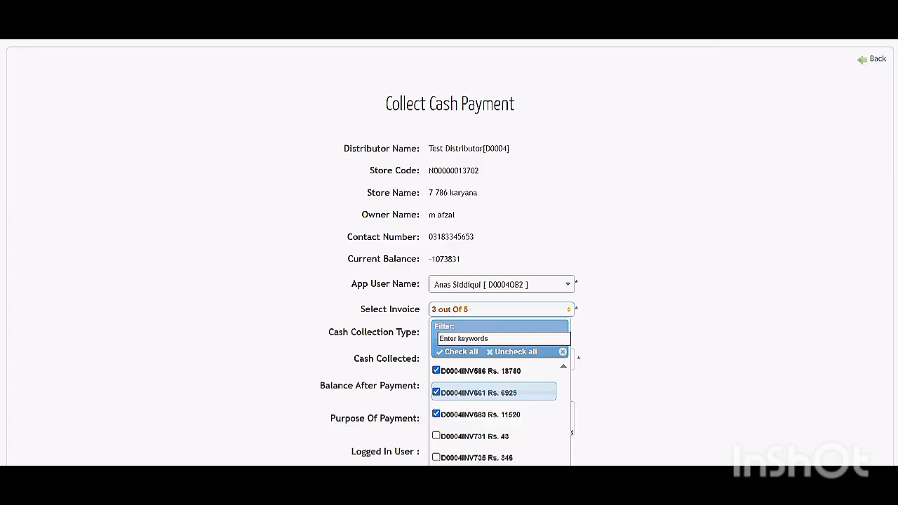
{"action": "left_click", "coordinate": [631, 389]}
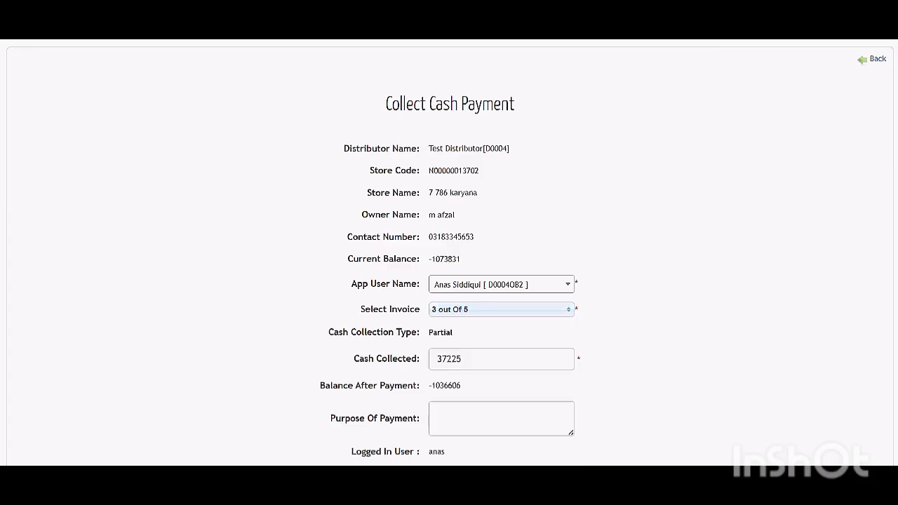
- Execute the credit recovery with the purpose of payment left empty, and confirm settling the cash
{"action": "scroll", "coordinate": [449, 281], "scroll_direction": "down", "scroll_amount": 1}
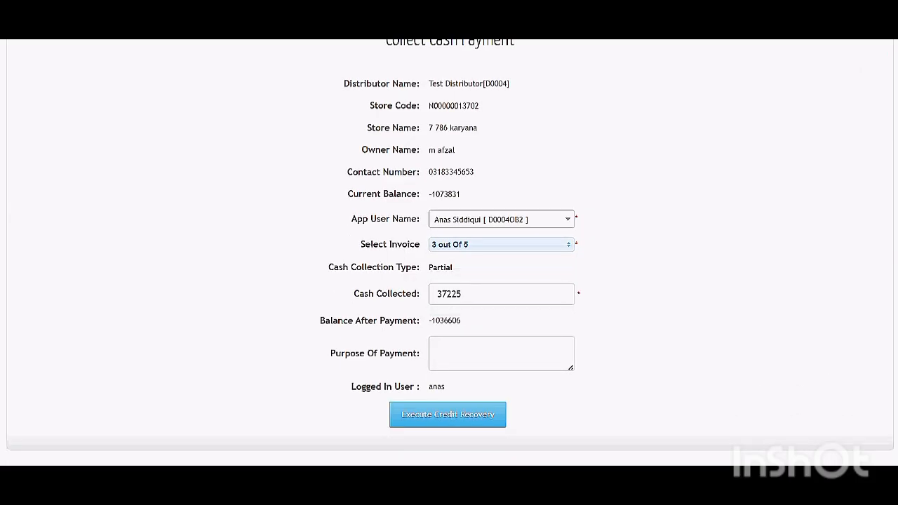
{"action": "scroll", "coordinate": [449, 252], "scroll_direction": "down", "scroll_amount": 2}
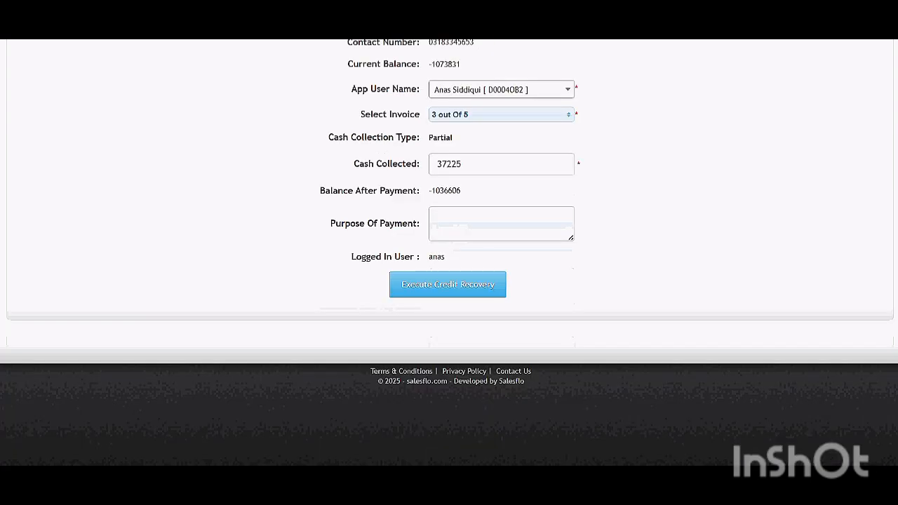
{"action": "left_click", "coordinate": [501, 230]}
{"action": "scroll", "coordinate": [449, 253], "scroll_direction": "up", "scroll_amount": 2}
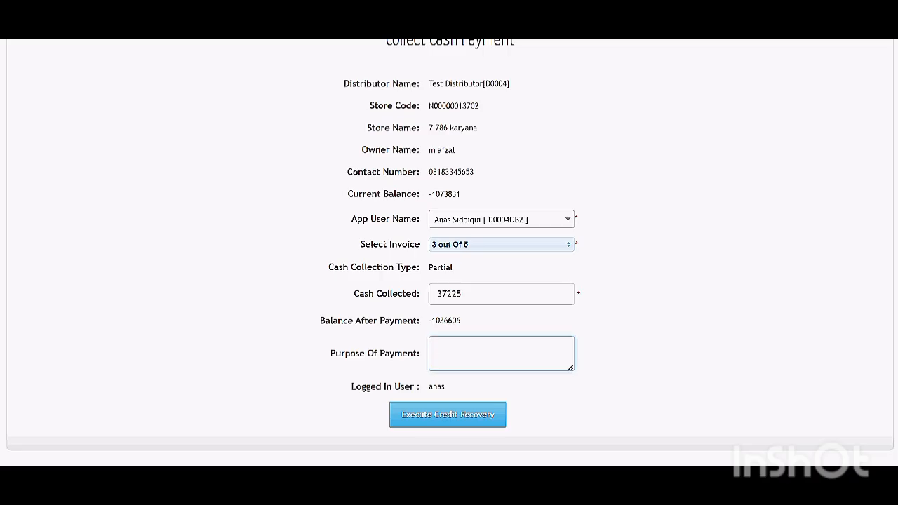
{"action": "left_click", "coordinate": [448, 414]}
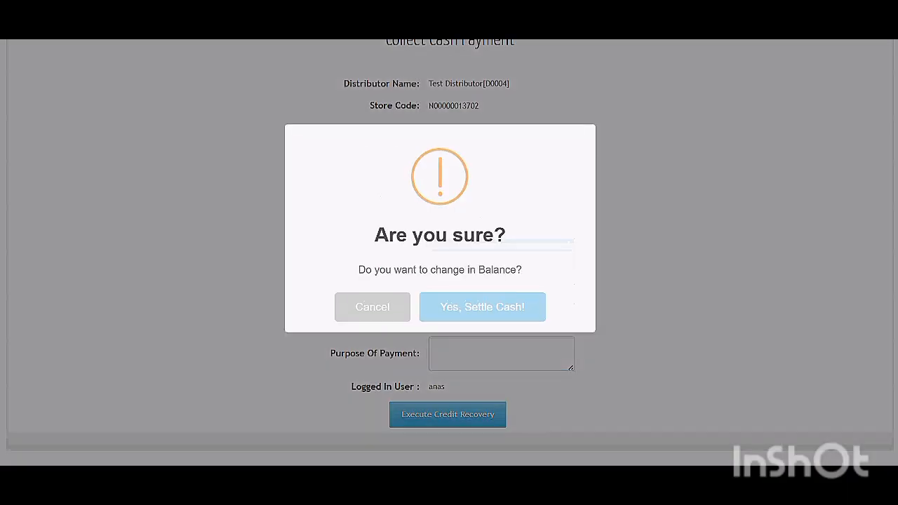
{"action": "left_click", "coordinate": [482, 307]}
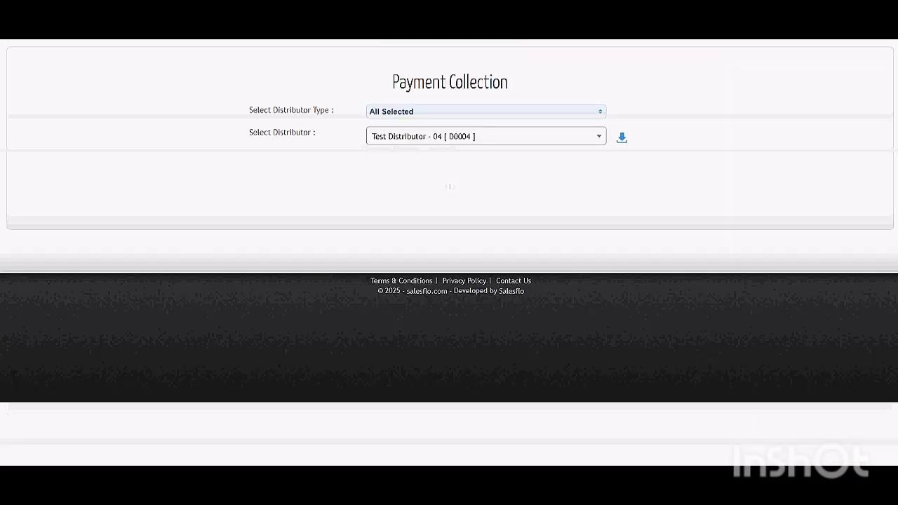